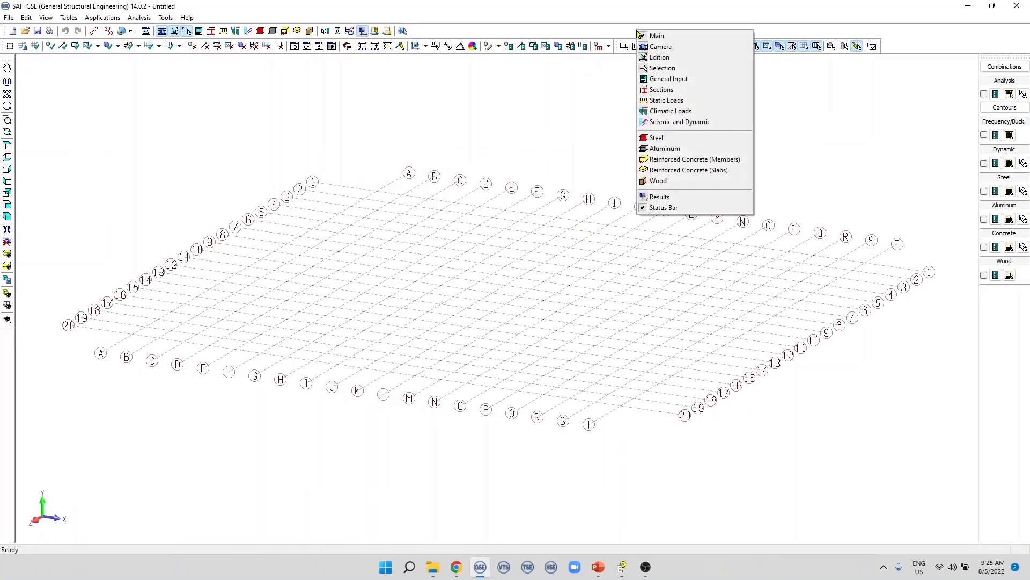
Add a non-standard circular section named Round 200 with a radius of 100 mm.
{"action": "left_click", "coordinate": [696, 95]}
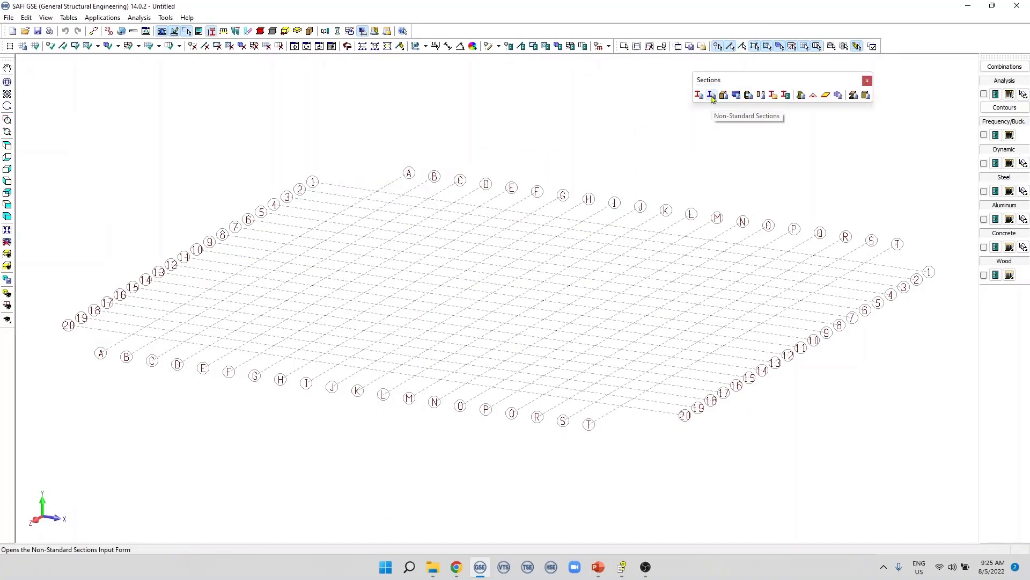
{"action": "left_click", "coordinate": [712, 96]}
{"action": "left_click", "coordinate": [582, 187]}
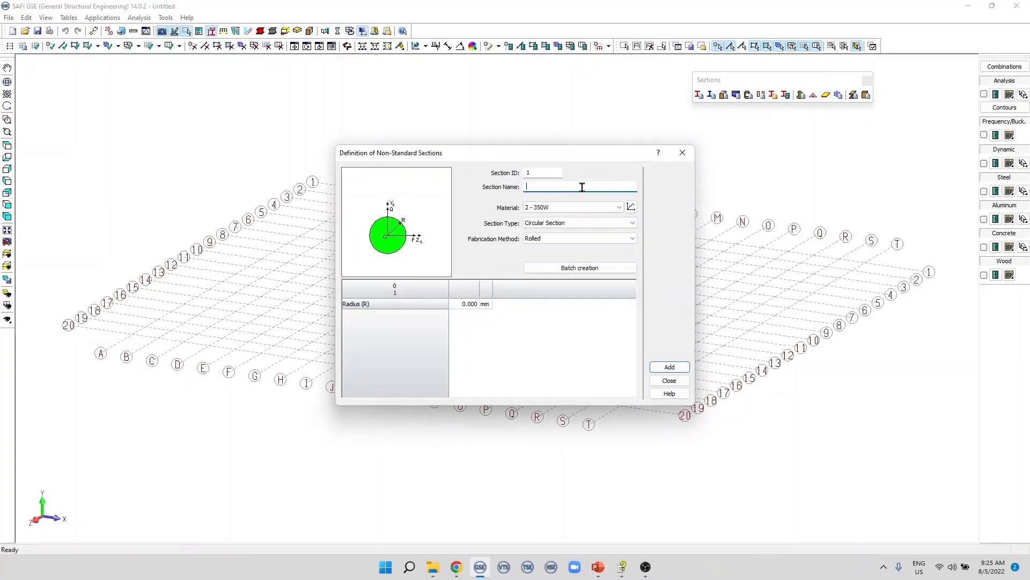
{"action": "type", "text": "Round 200"}
{"action": "left_click", "coordinate": [475, 305]}
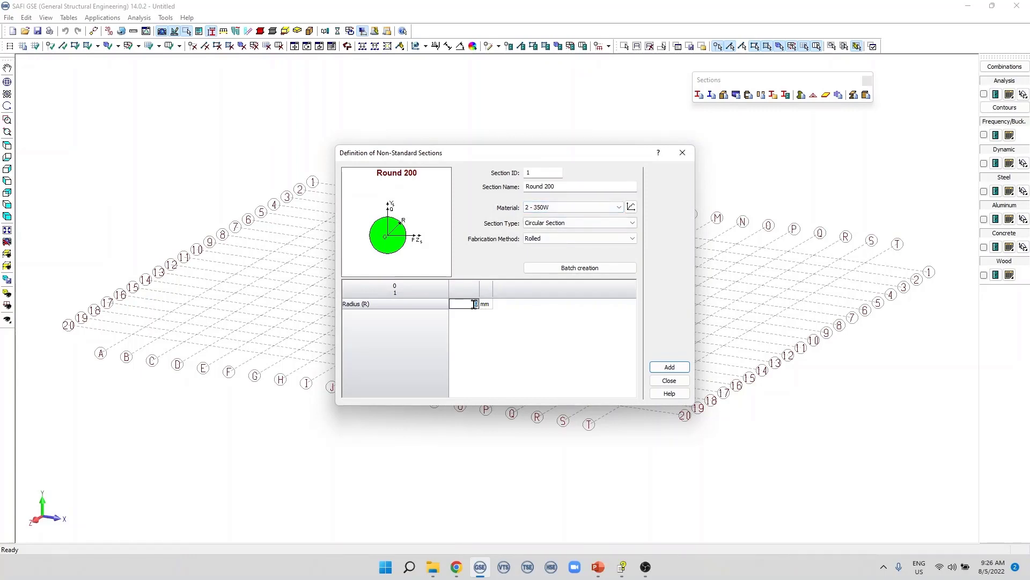
{"action": "type", "text": "100"}
{"action": "left_click", "coordinate": [495, 314]}
{"action": "left_click", "coordinate": [660, 366]}
Add a second circular section named Round 500 with a radius of 250 mm.
{"action": "left_click", "coordinate": [549, 187]}
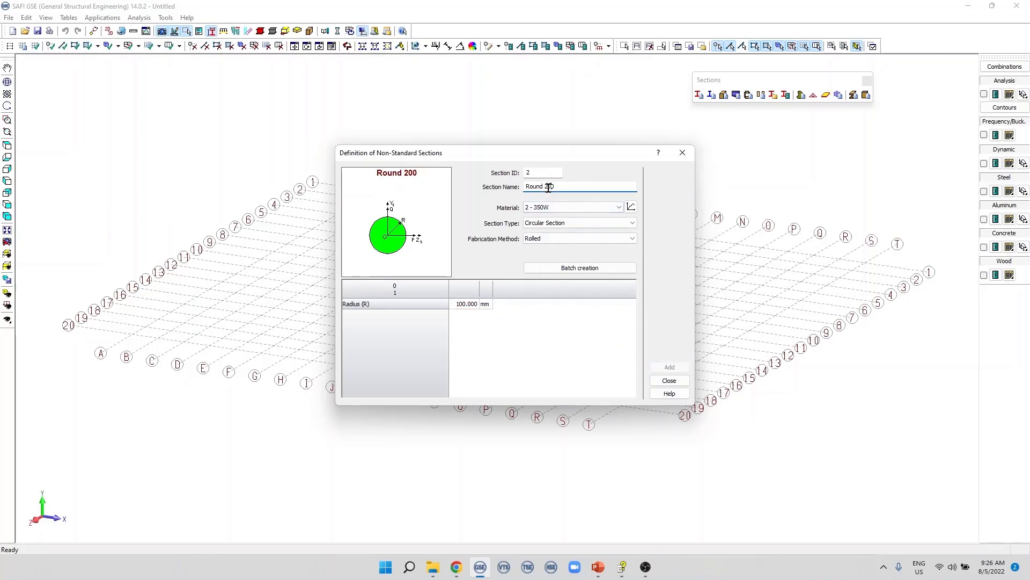
{"action": "key", "text": "BackSpace"}
{"action": "type", "text": "50"}
{"action": "key", "text": "Delete"}
{"action": "left_click", "coordinate": [464, 305]}
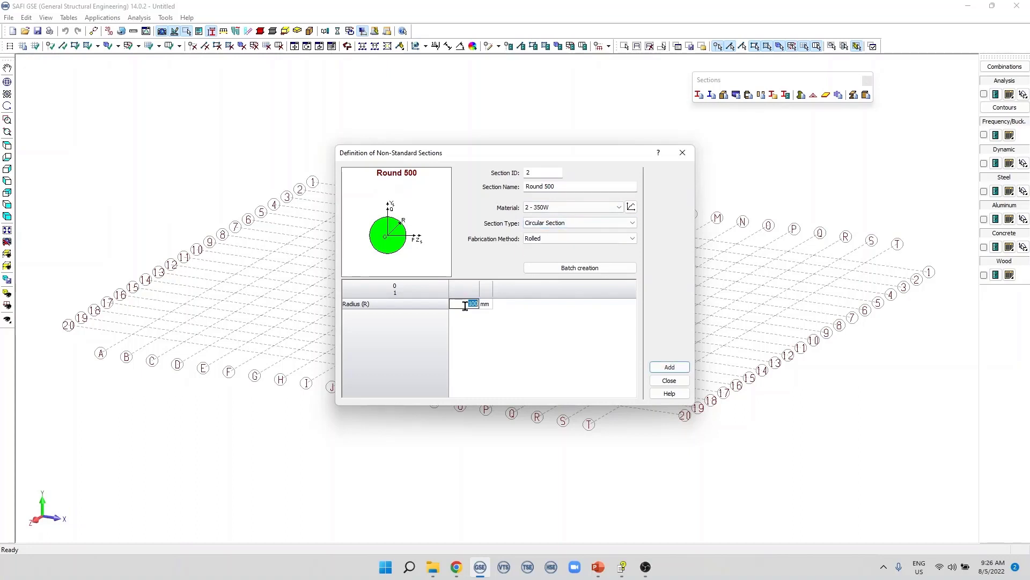
{"action": "type", "text": "250"}
{"action": "left_click", "coordinate": [669, 367]}
Add a third circular section named Round 800 with its own radius, and finish defining non-standard sections.
{"action": "left_click", "coordinate": [547, 187]}
{"action": "double_click", "coordinate": [547, 188]}
{"action": "left_click", "coordinate": [548, 188]}
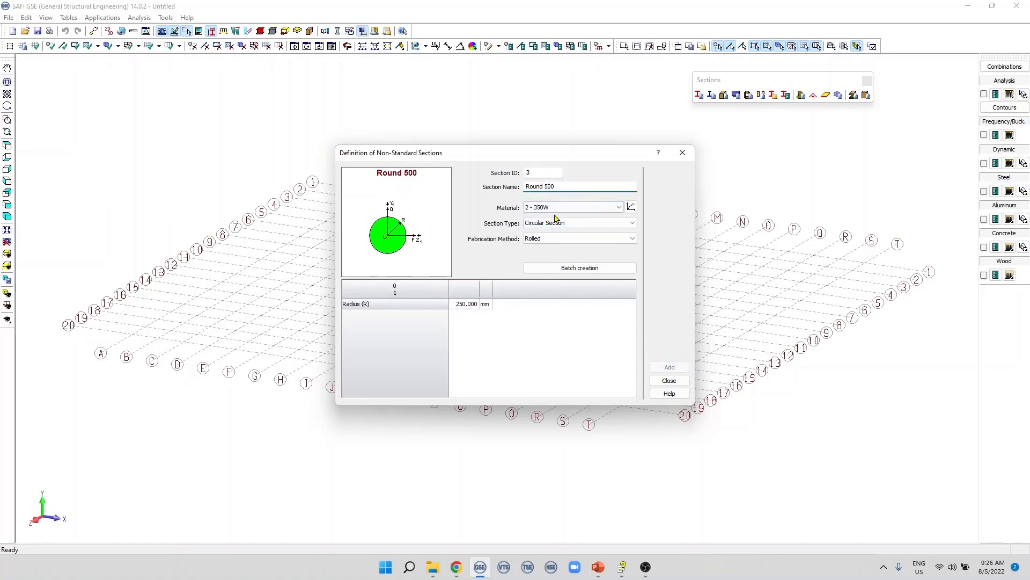
{"action": "key", "text": "BackSpace"}
{"action": "type", "text": "8"}
{"action": "left_click", "coordinate": [464, 303]}
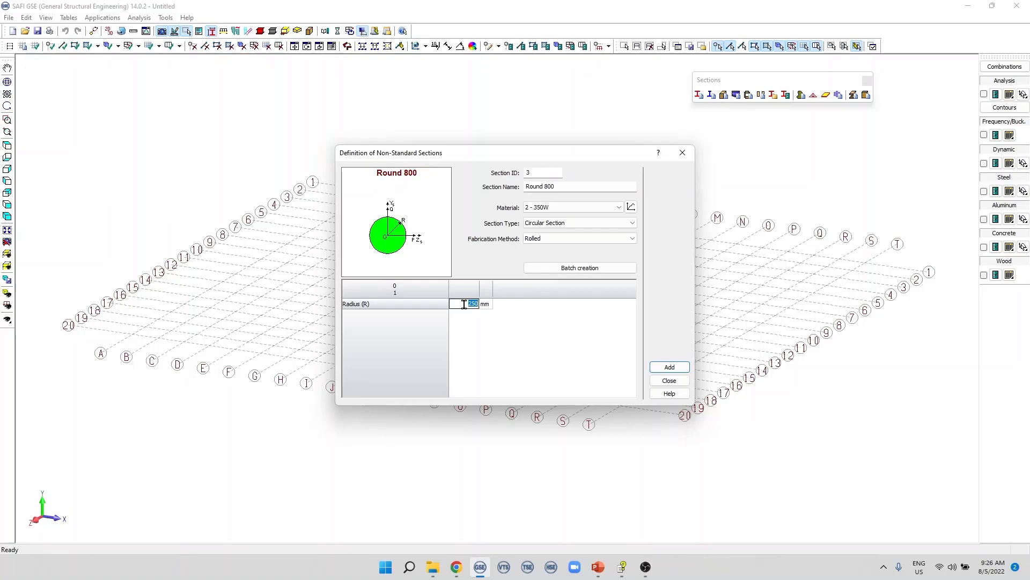
{"action": "left_click", "coordinate": [669, 367]}
{"action": "left_click", "coordinate": [669, 380]}
{"action": "left_click", "coordinate": [389, 445]}
{"action": "left_click", "coordinate": [427, 444]}
{"action": "left_click", "coordinate": [699, 412]}
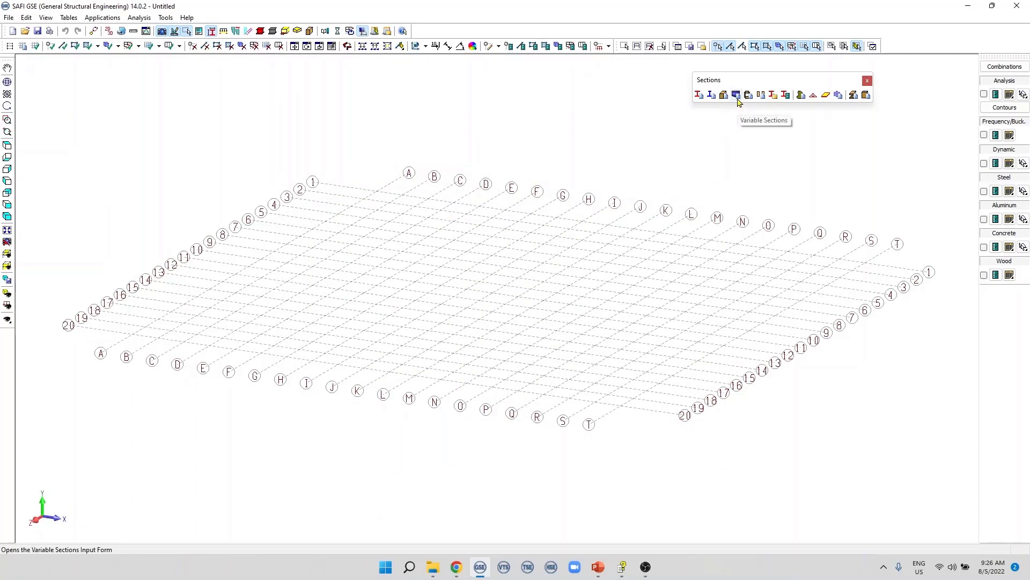
Start defining a variable section that uses relative positions for its segments.
{"action": "left_click", "coordinate": [67, 19]}
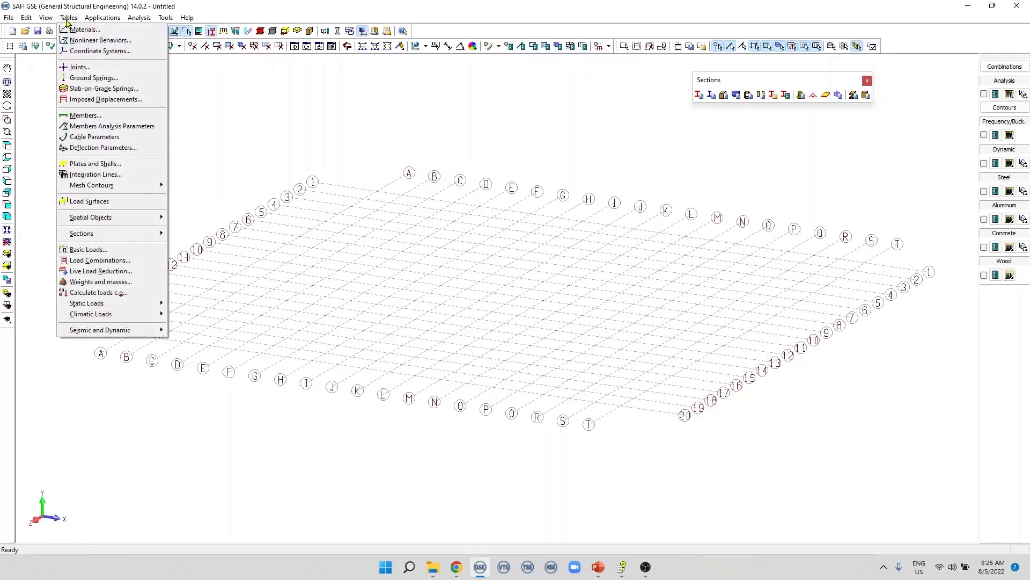
{"action": "mouse_move", "coordinate": [99, 233]}
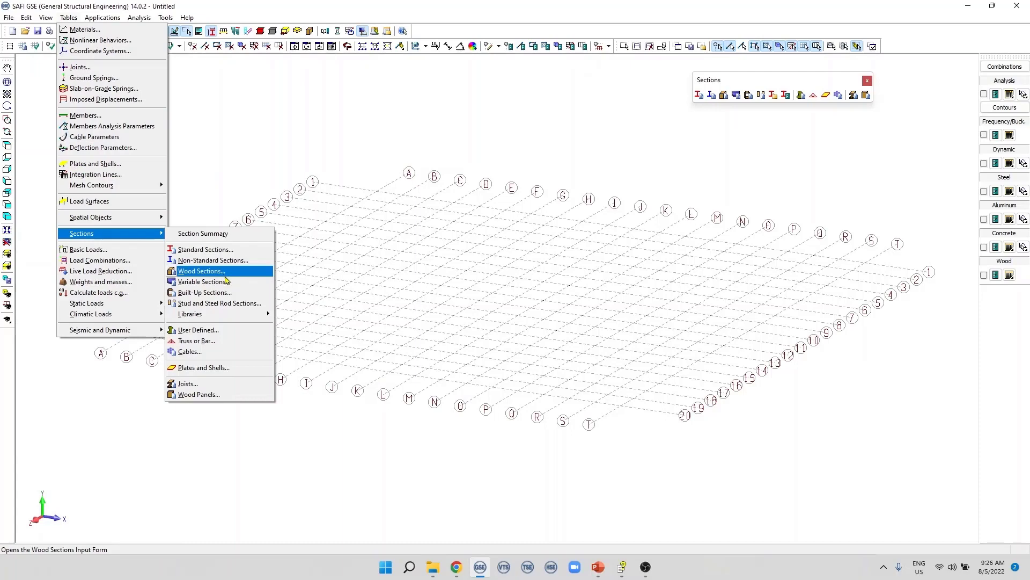
{"action": "left_click", "coordinate": [226, 282]}
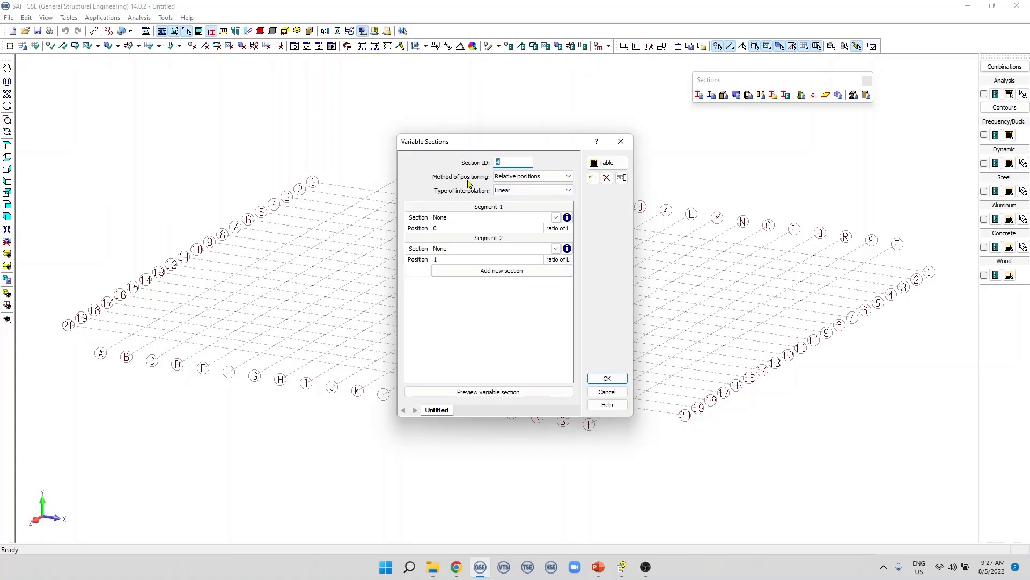
{"action": "left_click", "coordinate": [553, 177]}
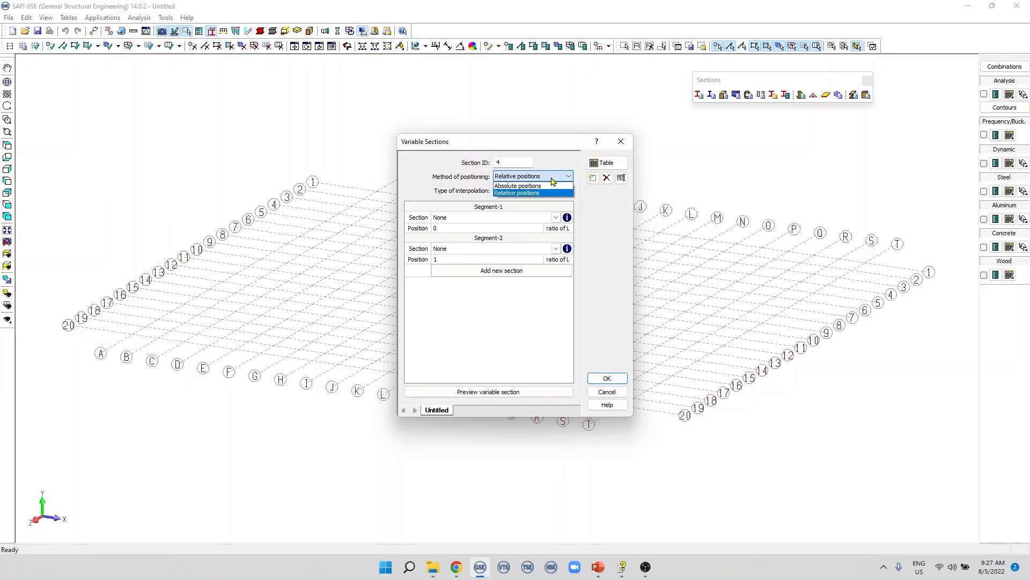
{"action": "left_click", "coordinate": [543, 193]}
{"action": "double_click", "coordinate": [441, 228]}
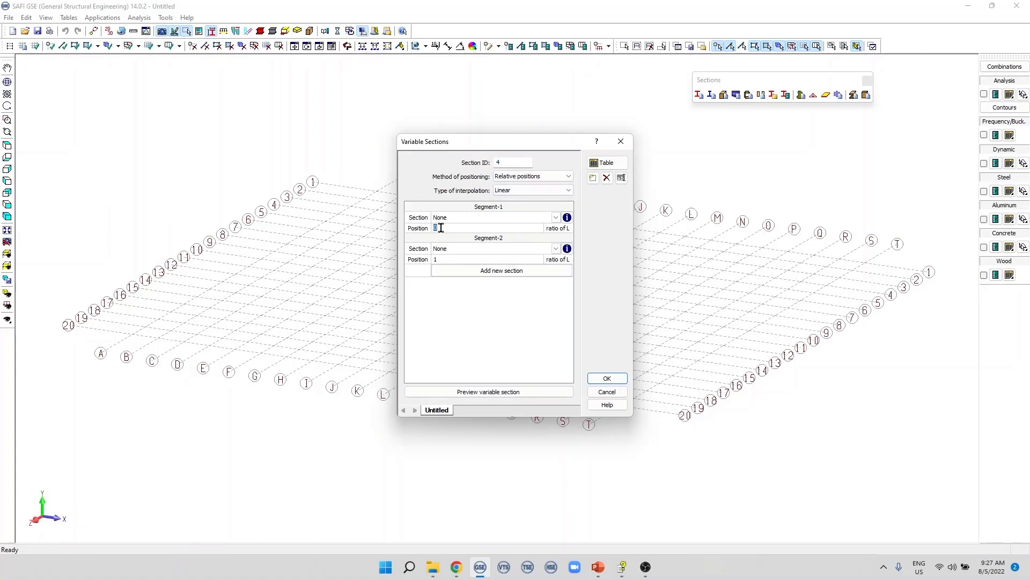
{"action": "left_click", "coordinate": [444, 227]}
{"action": "double_click", "coordinate": [440, 260]}
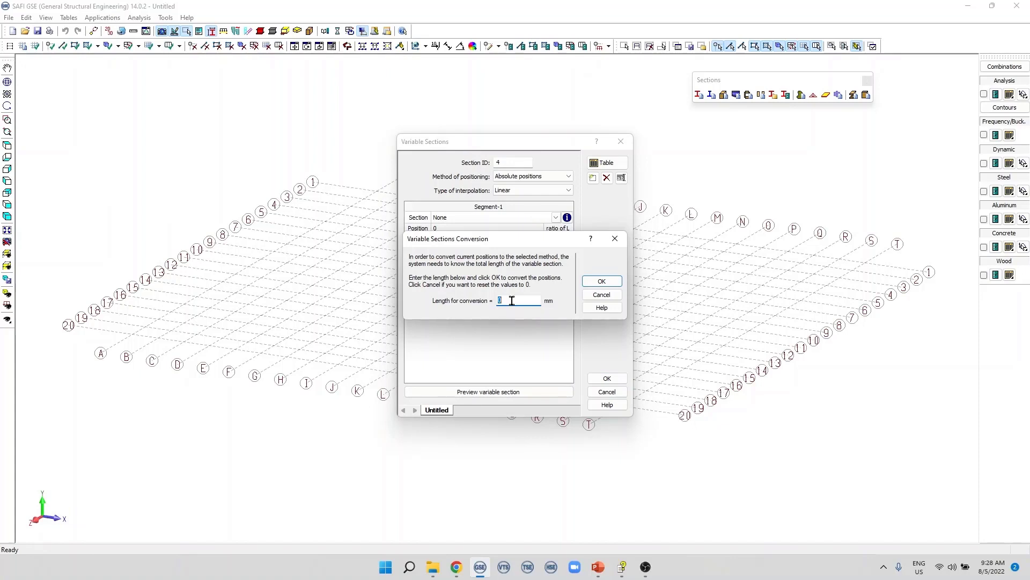
Try absolute positioning with a conversion length of 2000 mm, and return the segments to relative positions.
{"action": "type", "text": "2000"}
{"action": "left_click", "coordinate": [585, 281]}
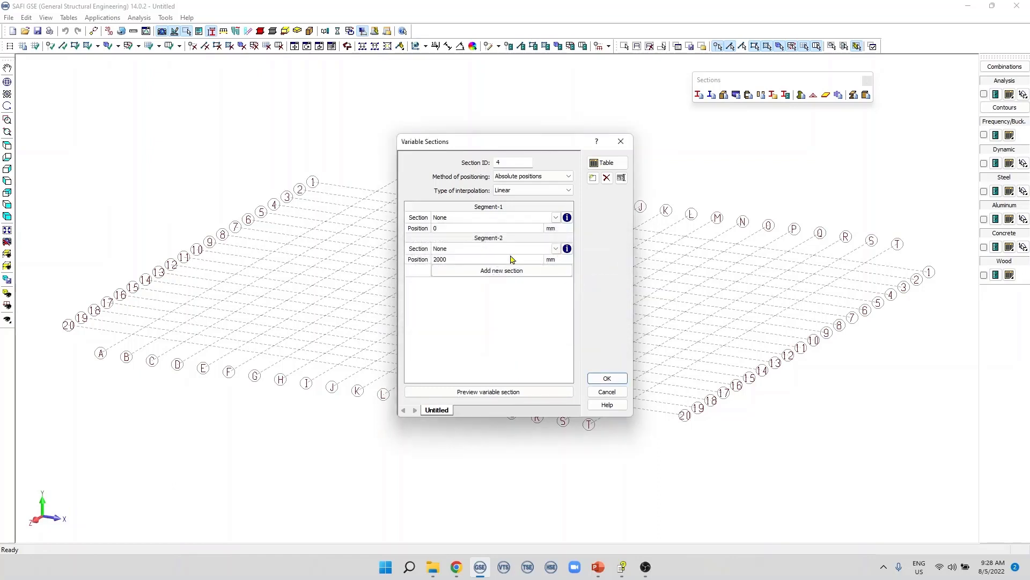
{"action": "double_click", "coordinate": [439, 259]}
{"action": "double_click", "coordinate": [444, 227]}
{"action": "left_click", "coordinate": [550, 178]}
{"action": "left_click", "coordinate": [537, 186]}
Assign Round 200 to segment 1 and Round 500 to segment 2 of the variable section.
{"action": "left_click", "coordinate": [461, 220]}
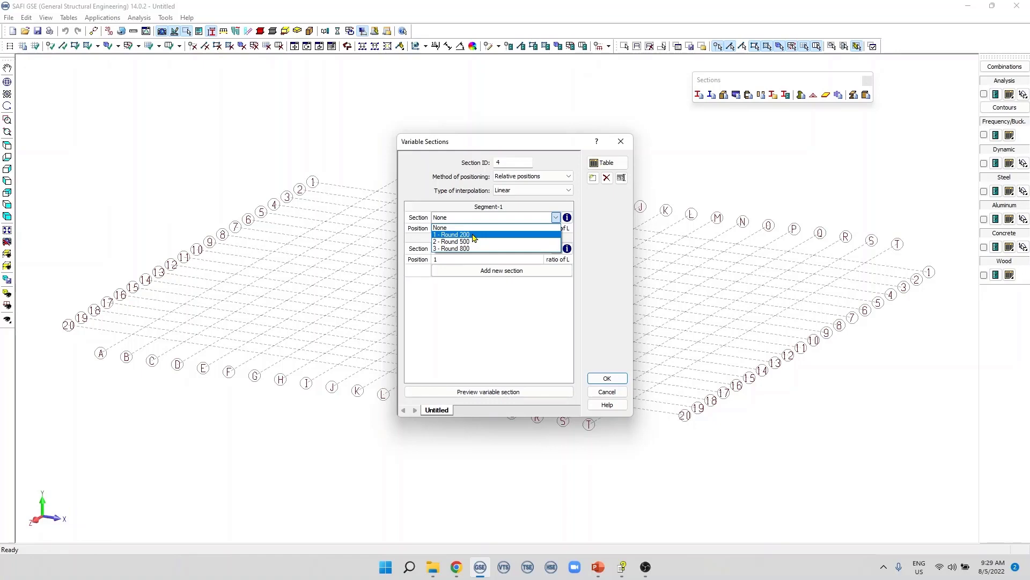
{"action": "left_click", "coordinate": [474, 236]}
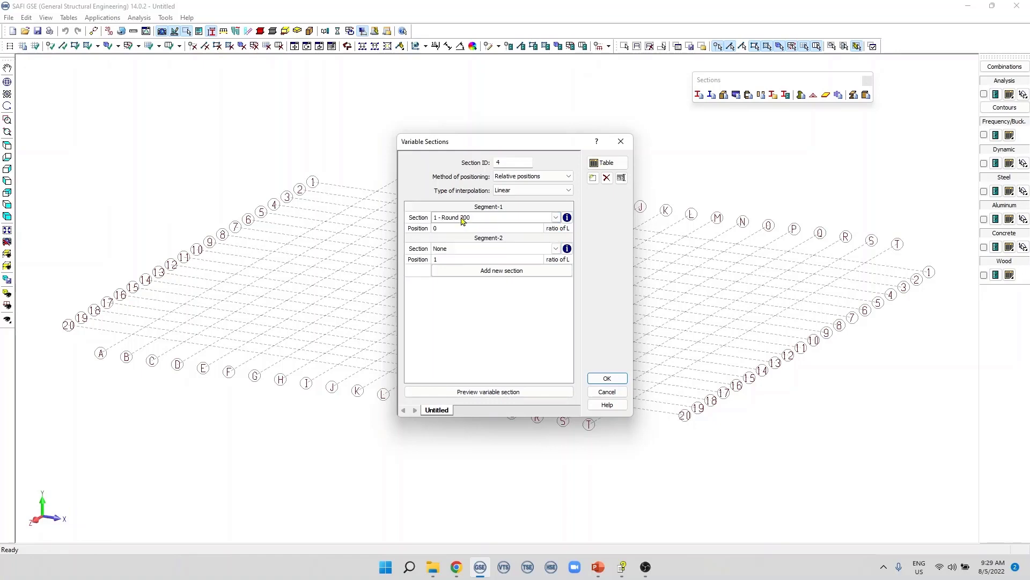
{"action": "left_click", "coordinate": [480, 250]}
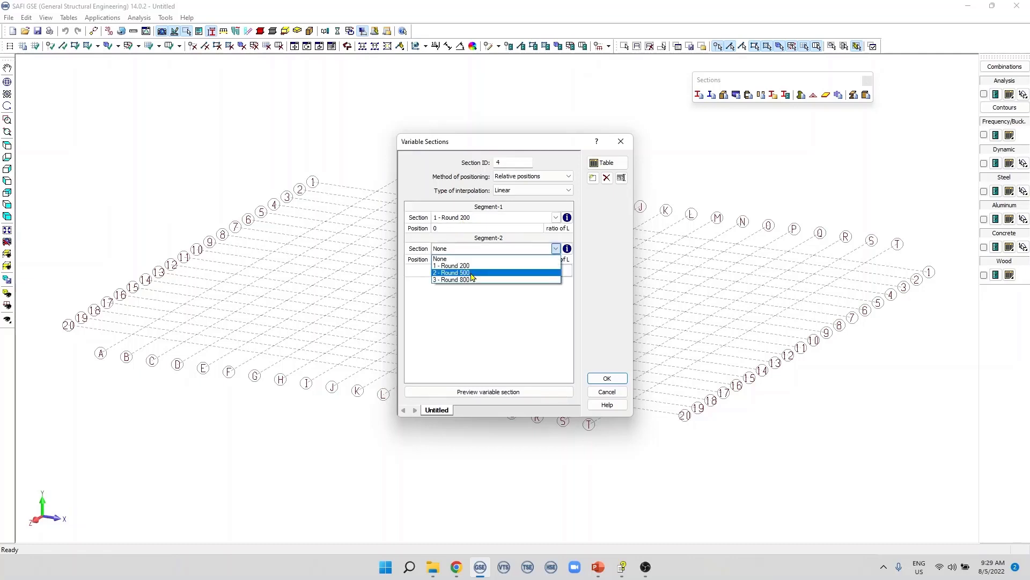
{"action": "left_click", "coordinate": [472, 273]}
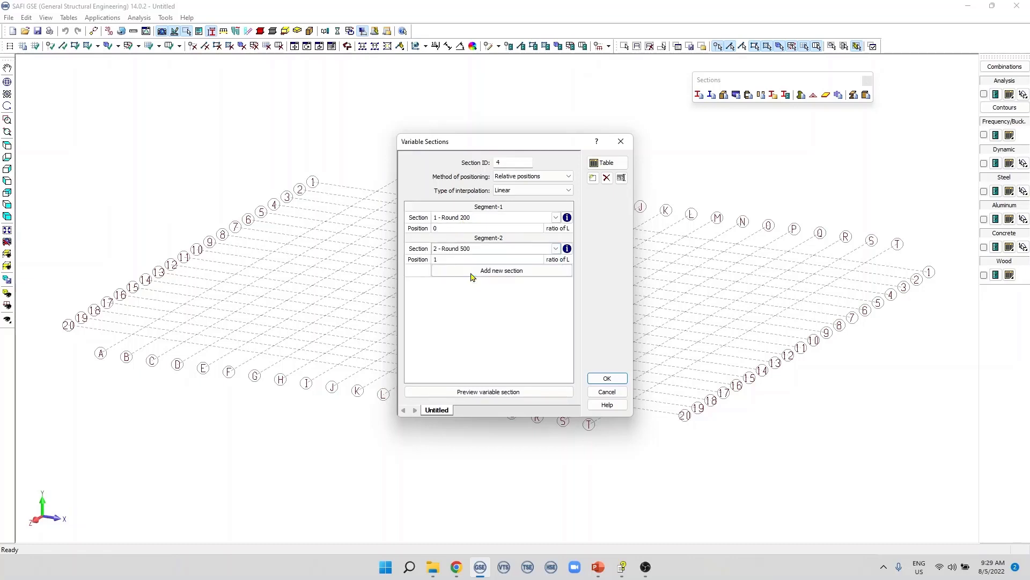
Preview the linear variable section and evaluate its properties at 0.1, 0.2, 0.3, 0.4 and 0.6 of the length.
{"action": "left_click", "coordinate": [511, 392]}
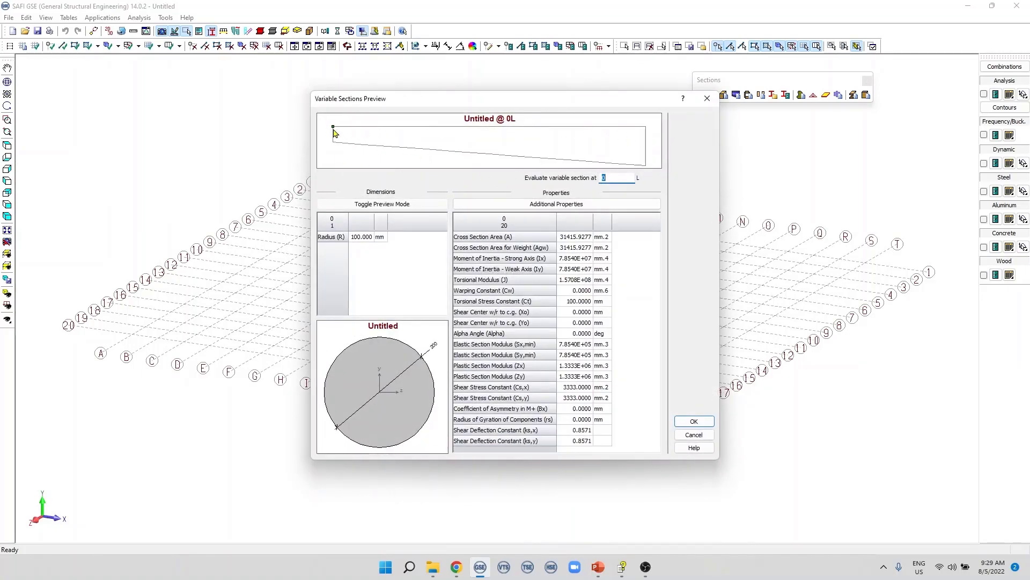
{"action": "left_click", "coordinate": [363, 131]}
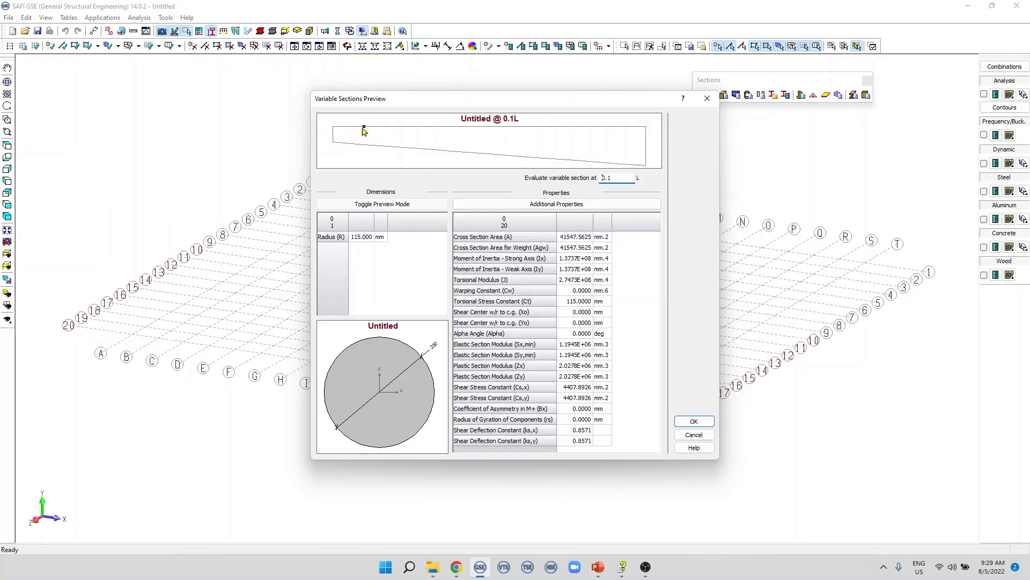
{"action": "left_click", "coordinate": [395, 131]}
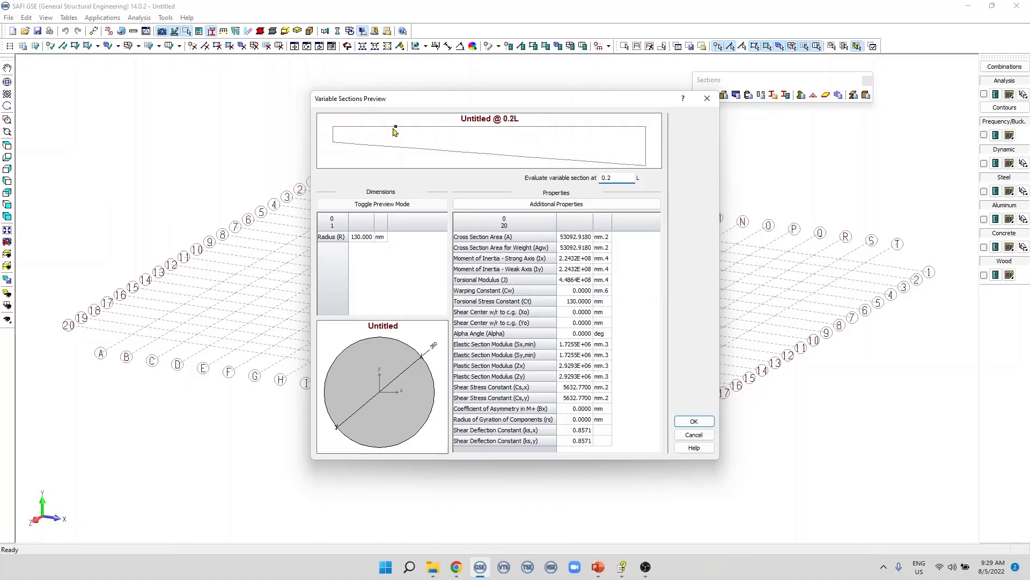
{"action": "left_click", "coordinate": [432, 129]}
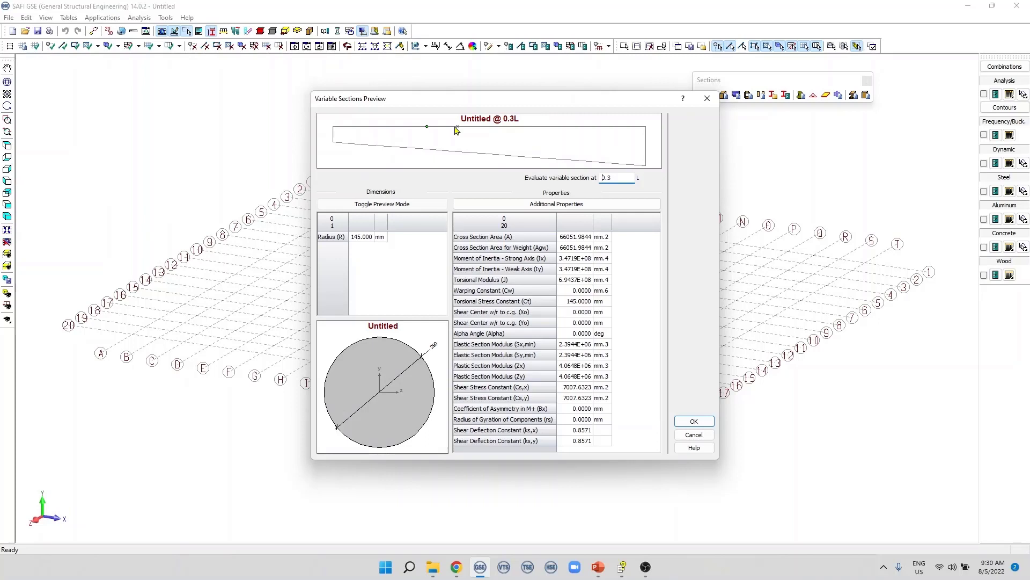
{"action": "left_click", "coordinate": [456, 131]}
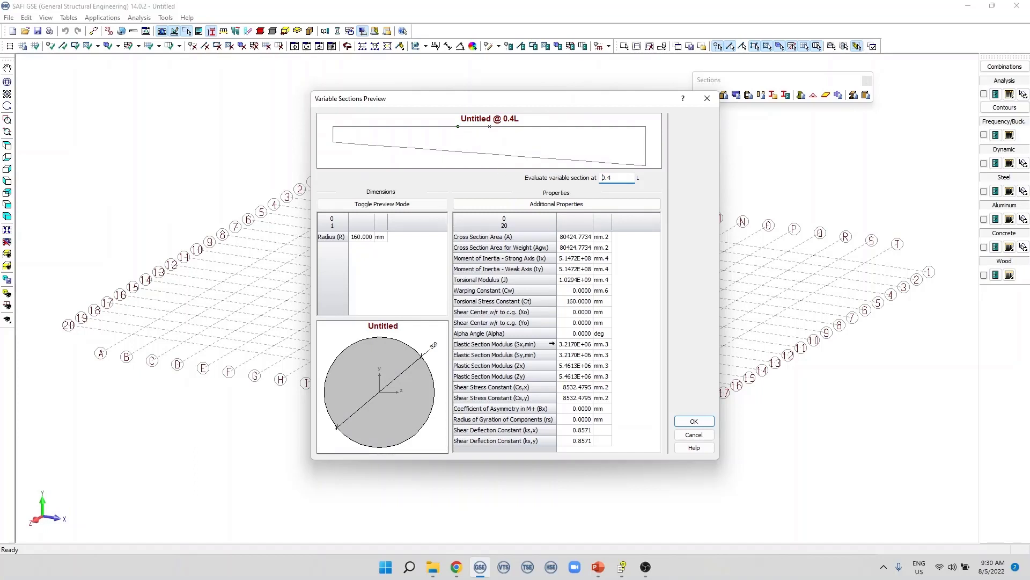
{"action": "left_click", "coordinate": [617, 178]}
{"action": "key", "text": "BackSpace"}
{"action": "type", "text": "6"}
{"action": "left_click", "coordinate": [572, 259]}
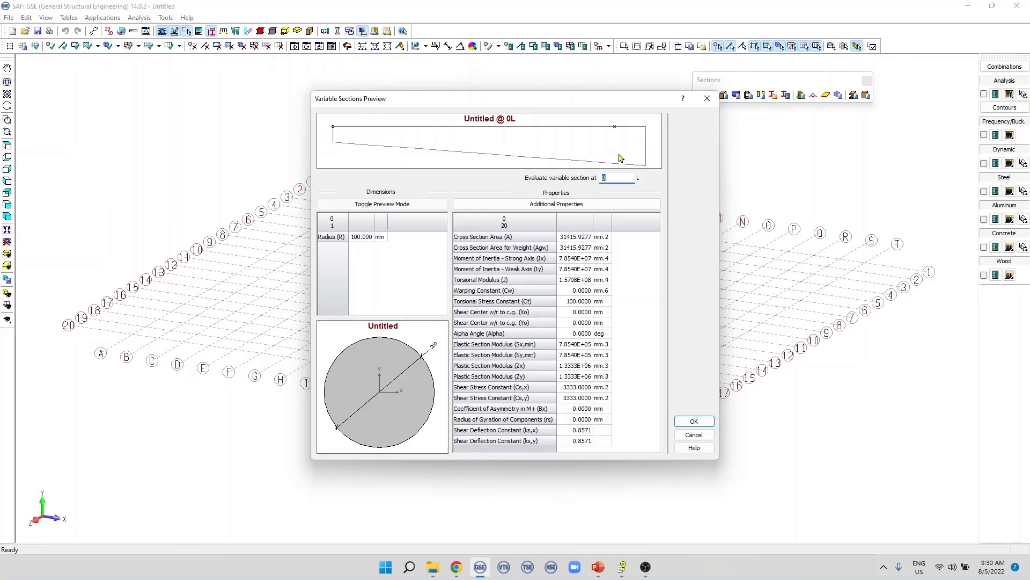
{"action": "left_click", "coordinate": [694, 435]}
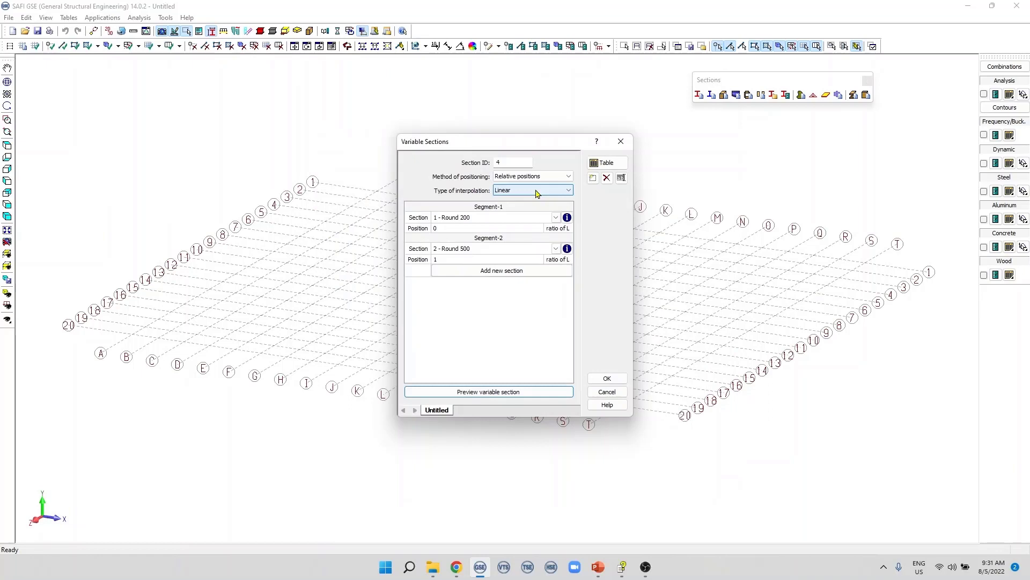
Set quadratic interpolation with Round 500 at position 0.5 and Round 200 as segment 3 at position 1, and preview the shape.
{"action": "left_click", "coordinate": [538, 192]}
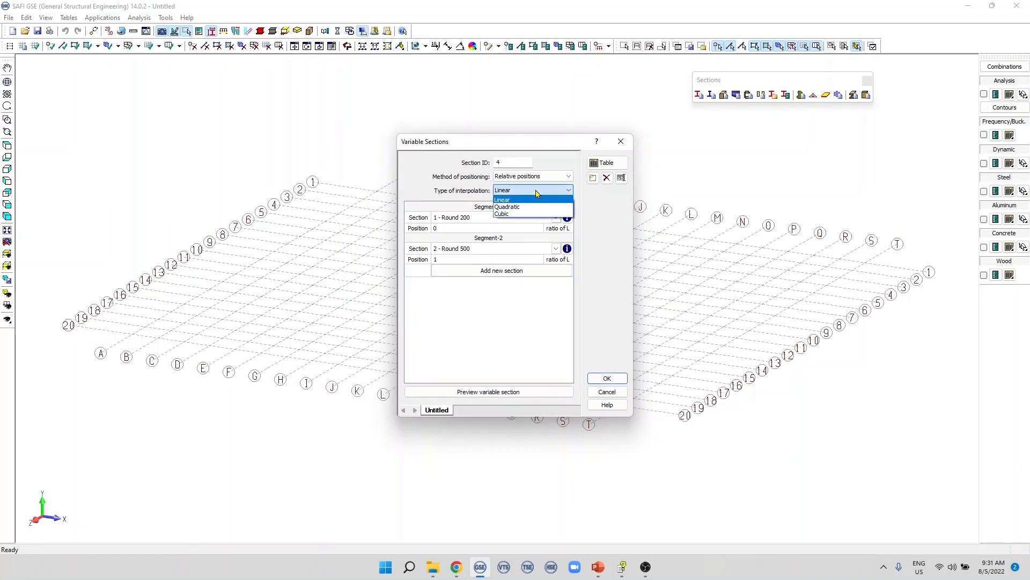
{"action": "left_click", "coordinate": [516, 211]}
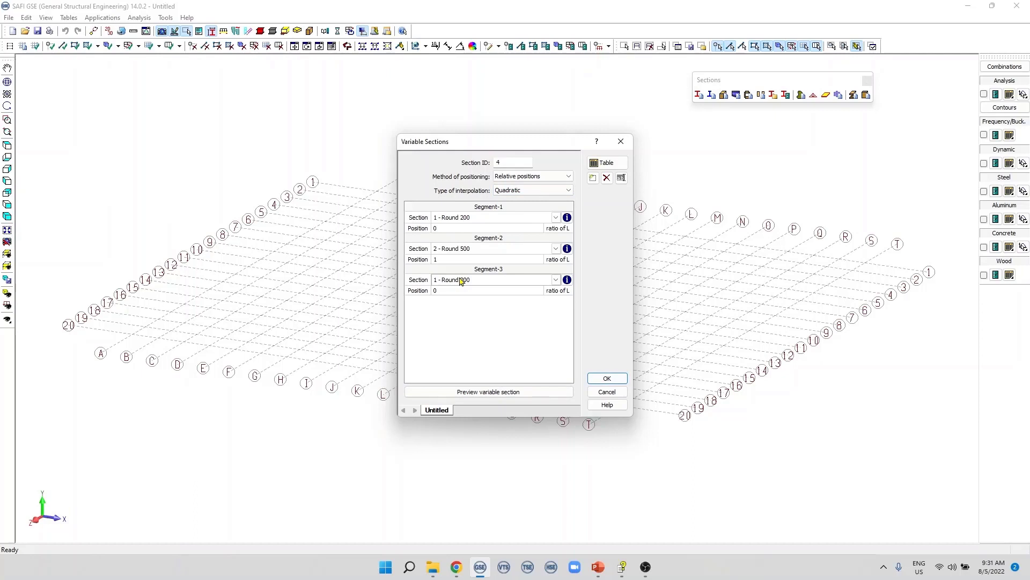
{"action": "left_click", "coordinate": [443, 259]}
{"action": "type", "text": "0.5"}
{"action": "left_click", "coordinate": [443, 289]}
{"action": "type", "text": "1"}
{"action": "left_click", "coordinate": [542, 391]}
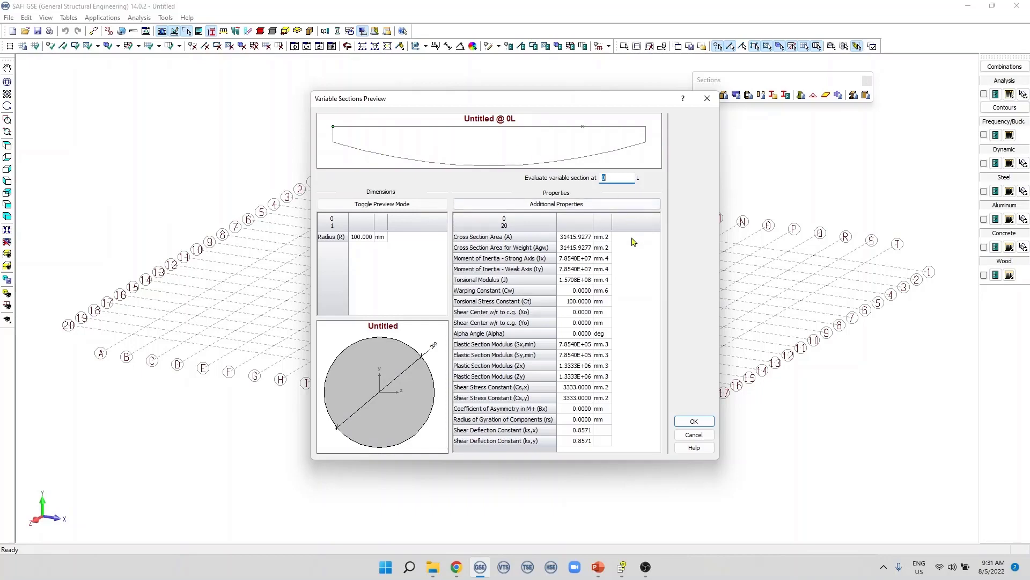
{"action": "left_click", "coordinate": [694, 421]}
Set cubic interpolation with segment 3 at position 0.7 and Round 800 as segment 4 at position 1, and preview the shape.
{"action": "left_click", "coordinate": [552, 190]}
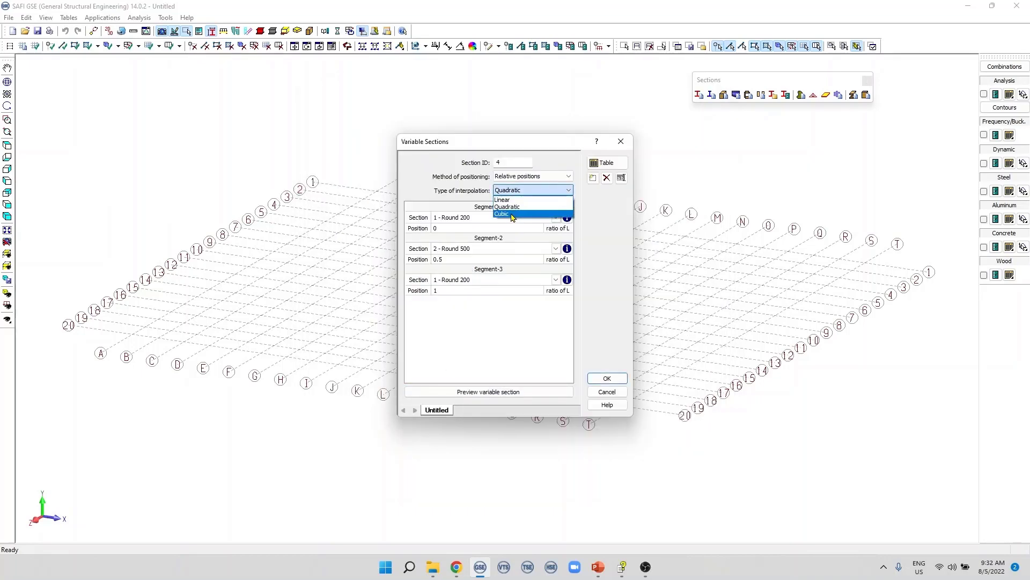
{"action": "left_click", "coordinate": [513, 215]}
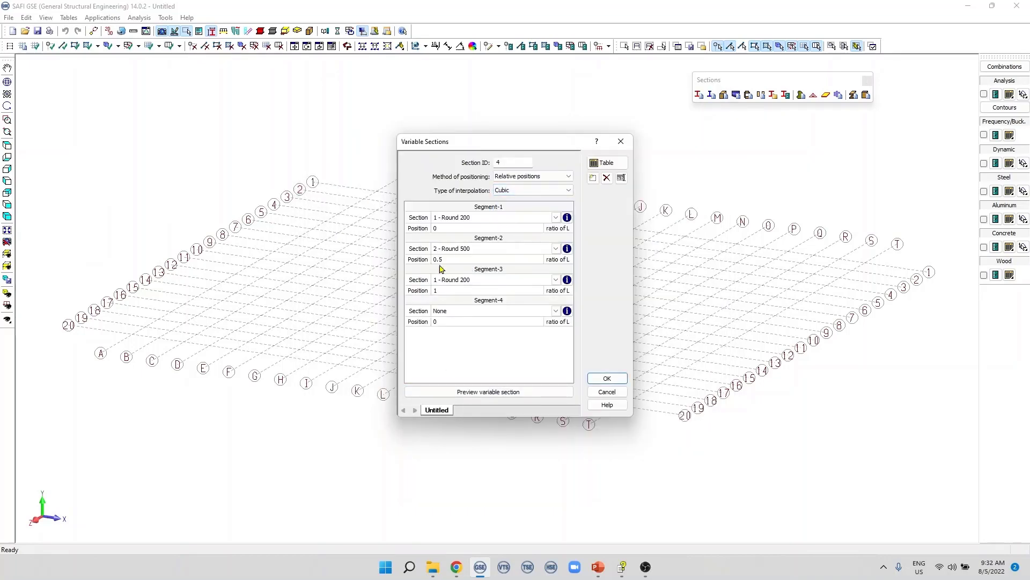
{"action": "left_click", "coordinate": [466, 311]}
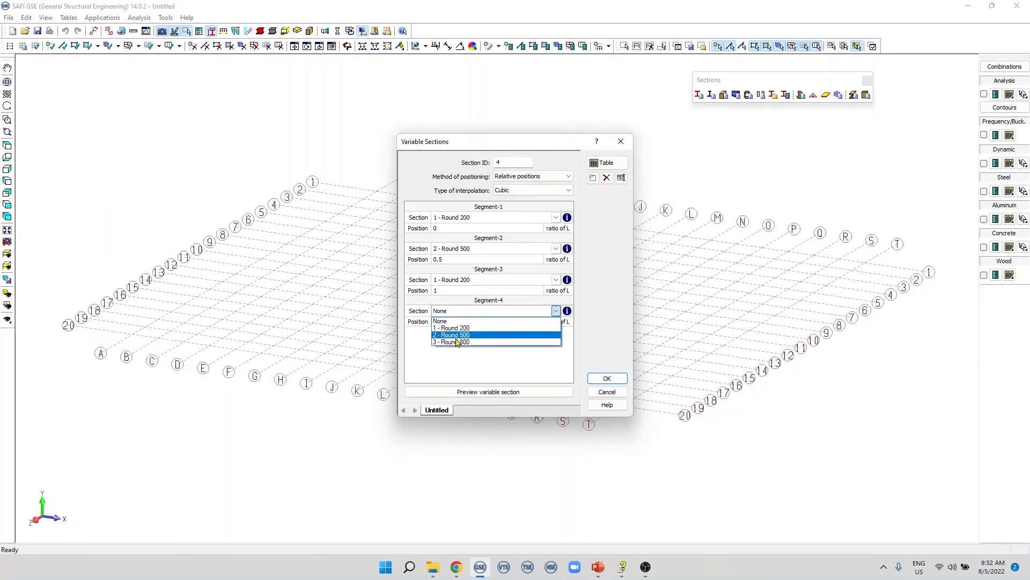
{"action": "left_click", "coordinate": [457, 342]}
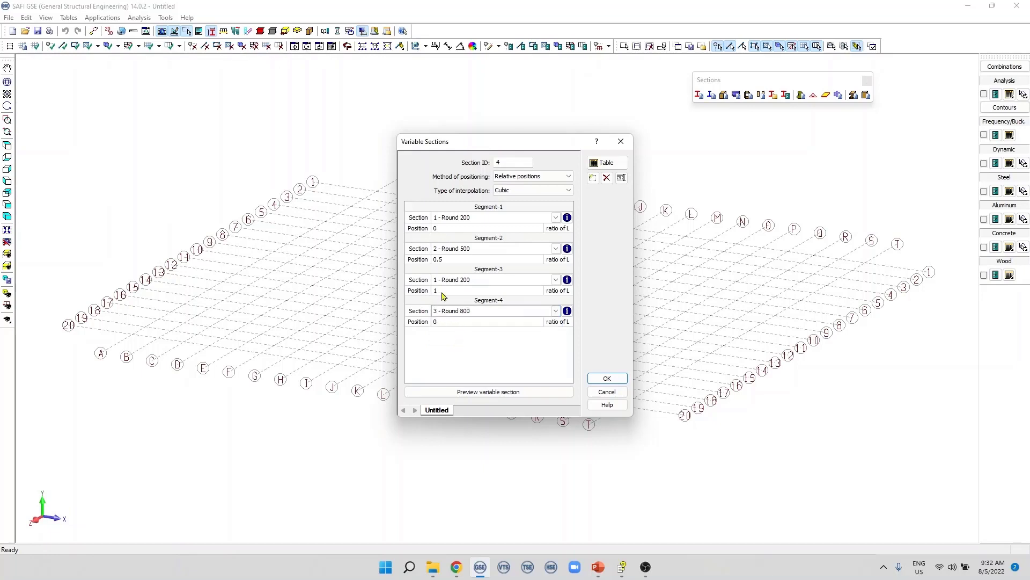
{"action": "left_click", "coordinate": [442, 322]}
{"action": "left_click", "coordinate": [442, 290]}
{"action": "left_click", "coordinate": [491, 392]}
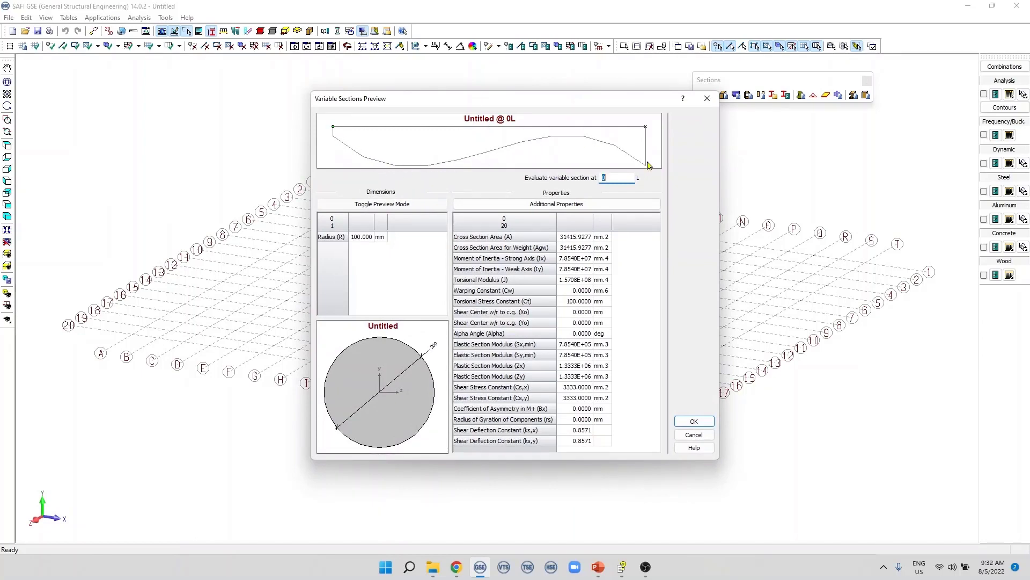
{"action": "key", "text": "Escape"}
Set the four-segment variable section's interpolation type back to linear.
{"action": "left_click", "coordinate": [545, 192]}
{"action": "left_click", "coordinate": [537, 199]}
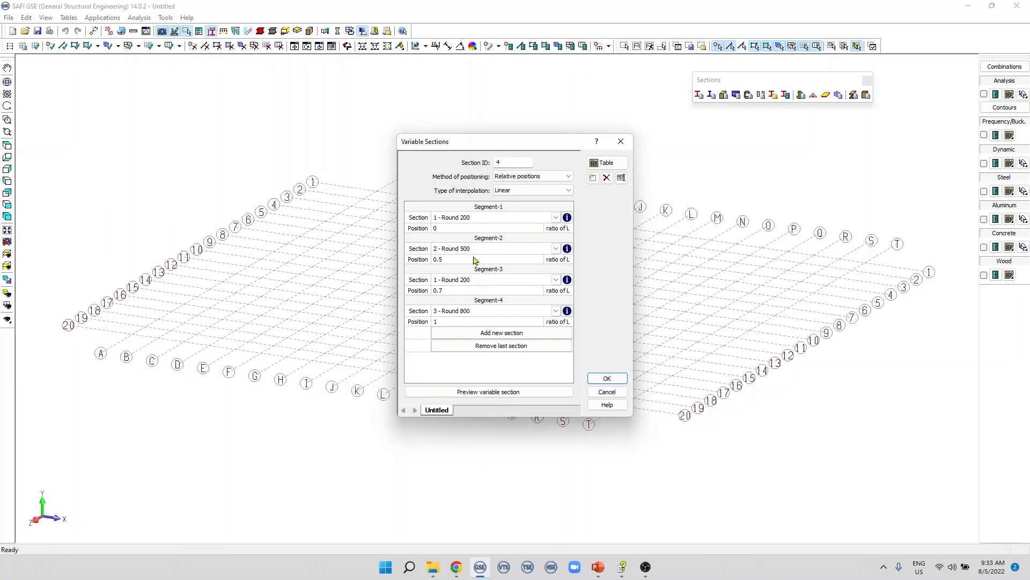
Preview the four-segment linear variable section, rename it Var, and save the section definition.
{"action": "left_click", "coordinate": [497, 394]}
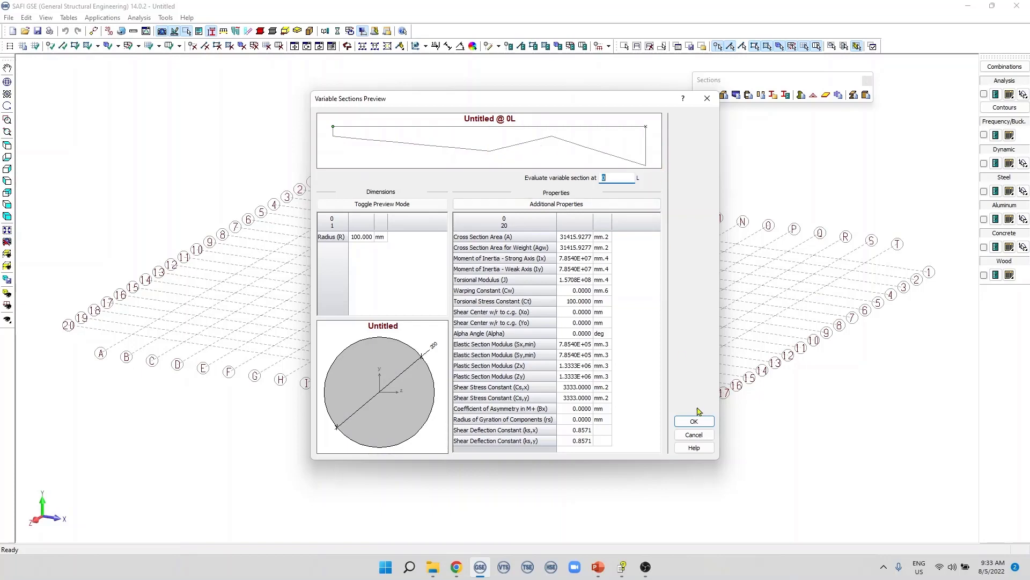
{"action": "left_click", "coordinate": [694, 421]}
{"action": "double_click", "coordinate": [438, 410]}
{"action": "type", "text": "Var"}
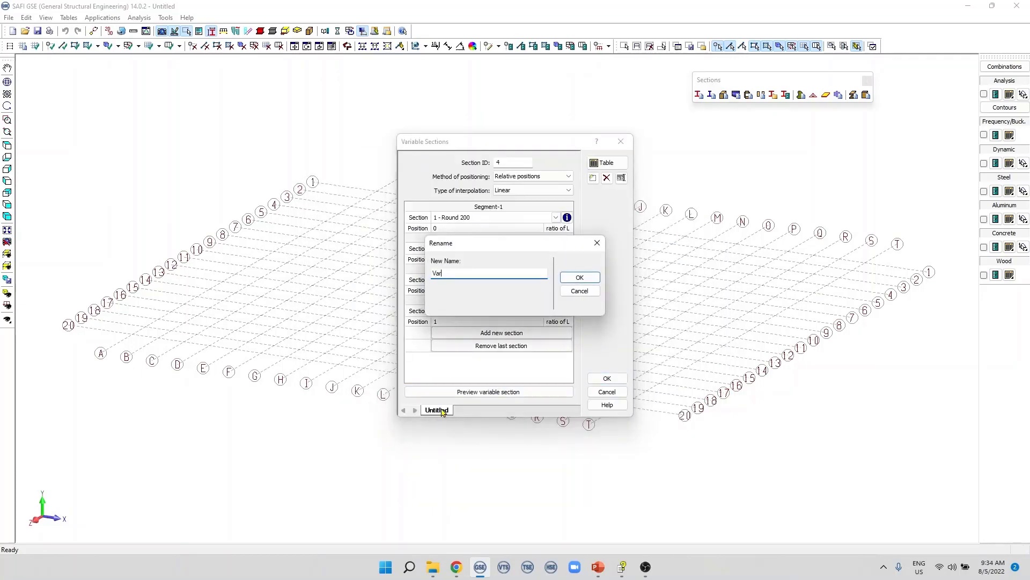
{"action": "left_click", "coordinate": [579, 277]}
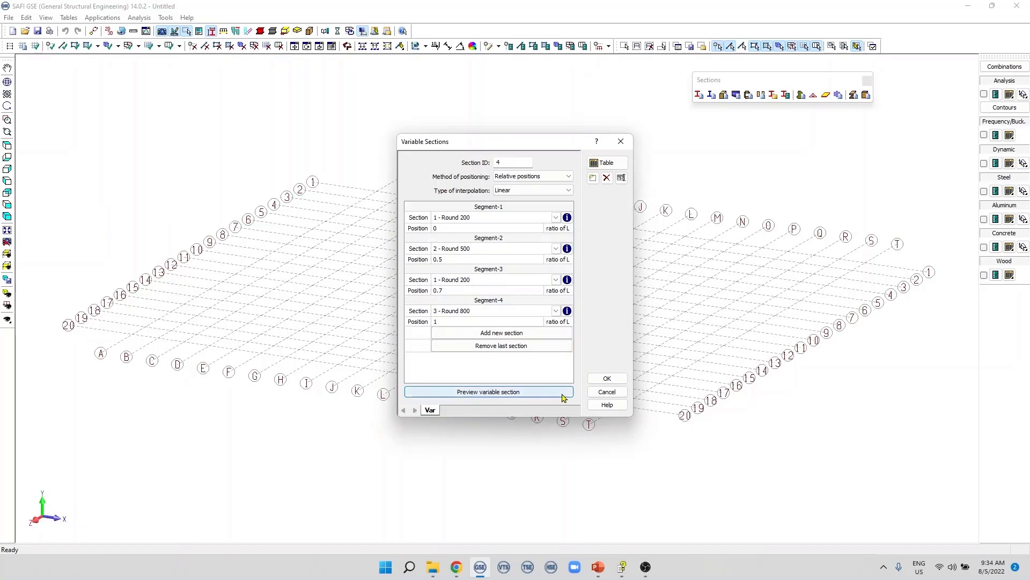
{"action": "left_click", "coordinate": [606, 379]}
Draw a 7000 mm member along grid line A, from grid line 1 to grid line 8.
{"action": "left_click", "coordinate": [63, 45]}
{"action": "left_click", "coordinate": [377, 191]}
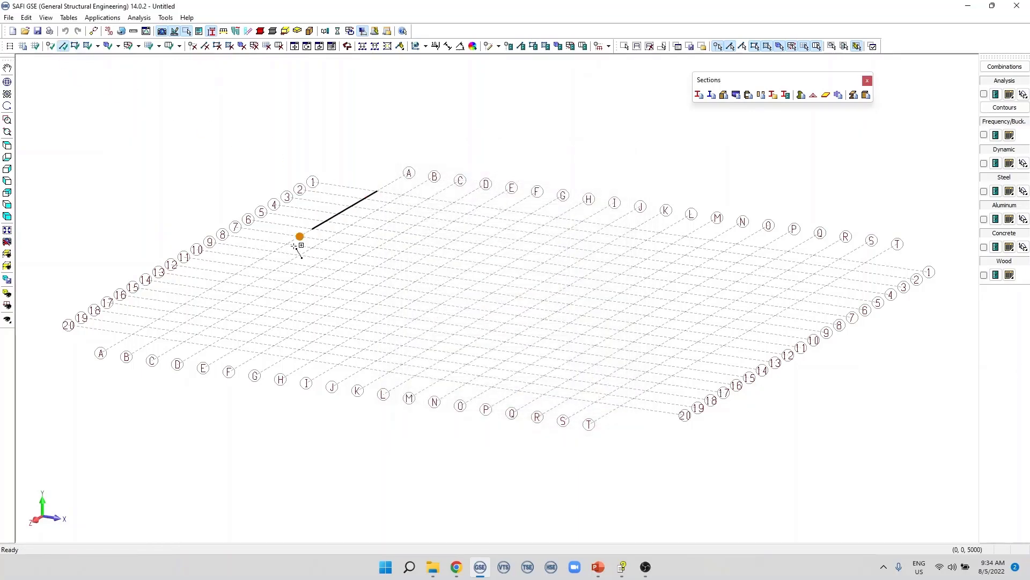
{"action": "left_click", "coordinate": [310, 230]}
{"action": "scroll", "coordinate": [316, 227], "scroll_direction": "up", "scroll_amount": 3}
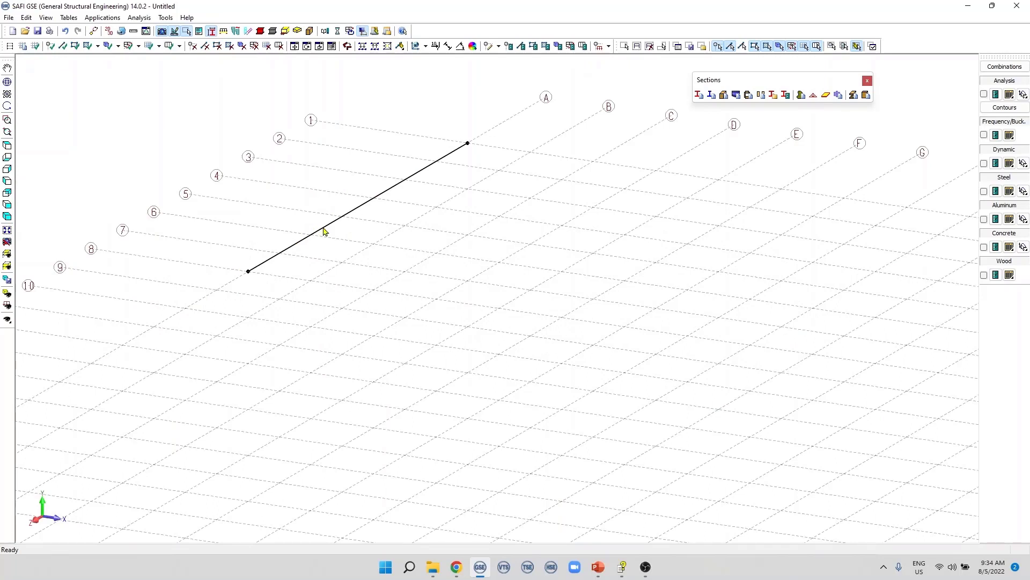
Assign the section shape 4 - Var to the new member on grid line A.
{"action": "double_click", "coordinate": [324, 231]}
{"action": "left_click", "coordinate": [416, 176]}
{"action": "left_click", "coordinate": [411, 213]}
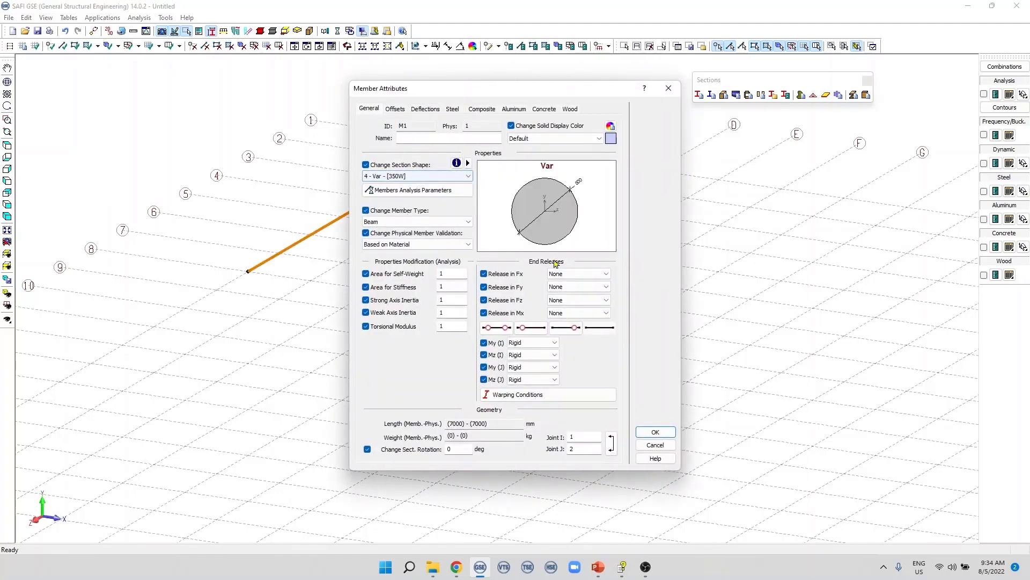
{"action": "left_click", "coordinate": [647, 431]}
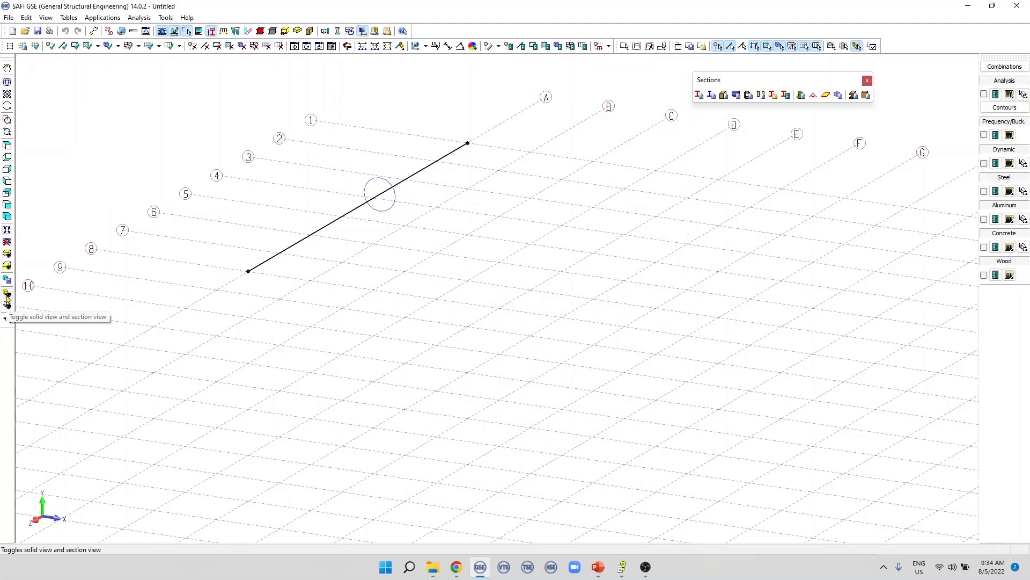
Show the member as a solid and set the display of variable sections to Interpolate.
{"action": "left_click", "coordinate": [7, 295]}
{"action": "scroll", "coordinate": [309, 231], "scroll_direction": "up", "scroll_amount": 1}
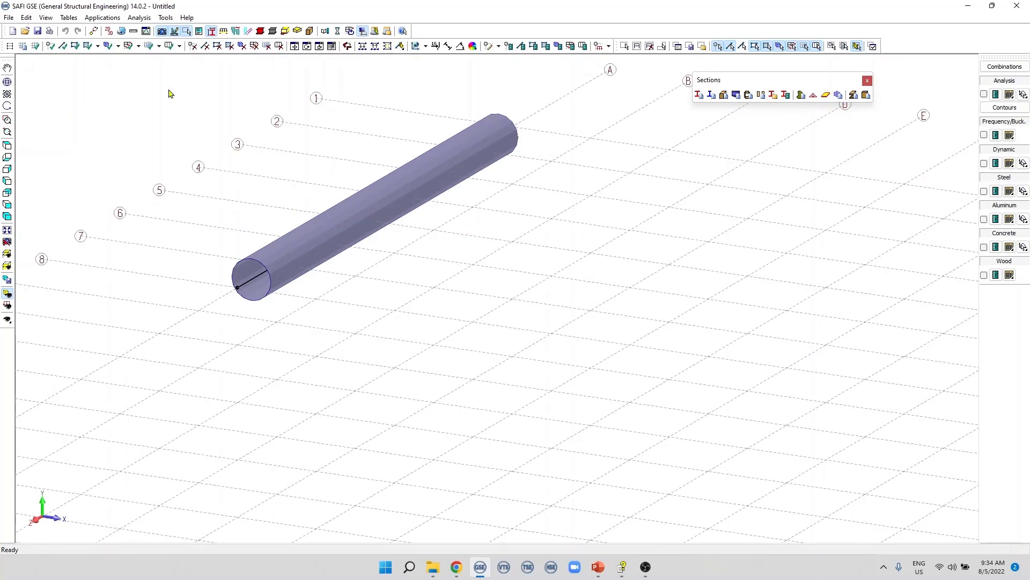
{"action": "left_click", "coordinate": [145, 32]}
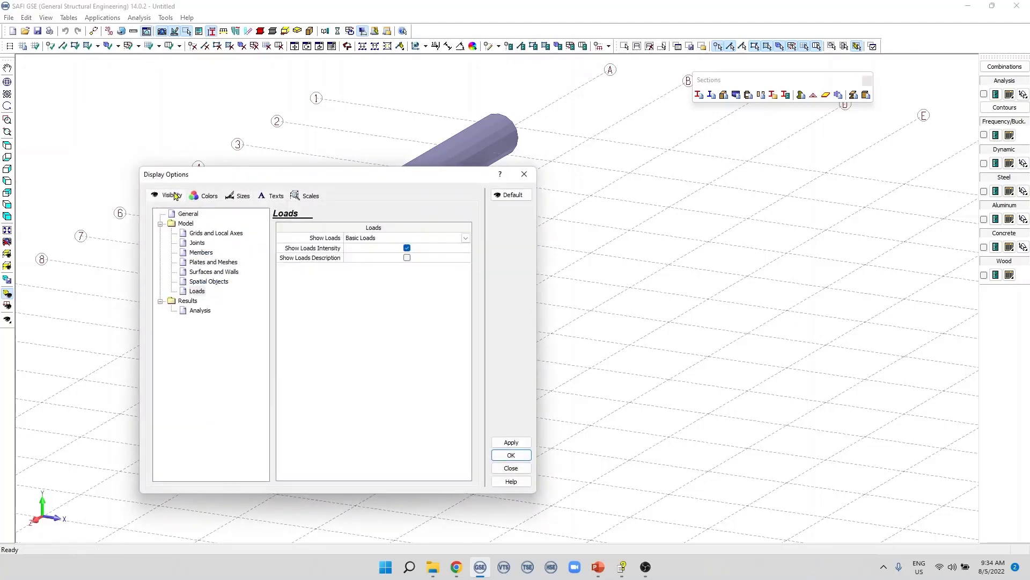
{"action": "left_click", "coordinate": [198, 255]}
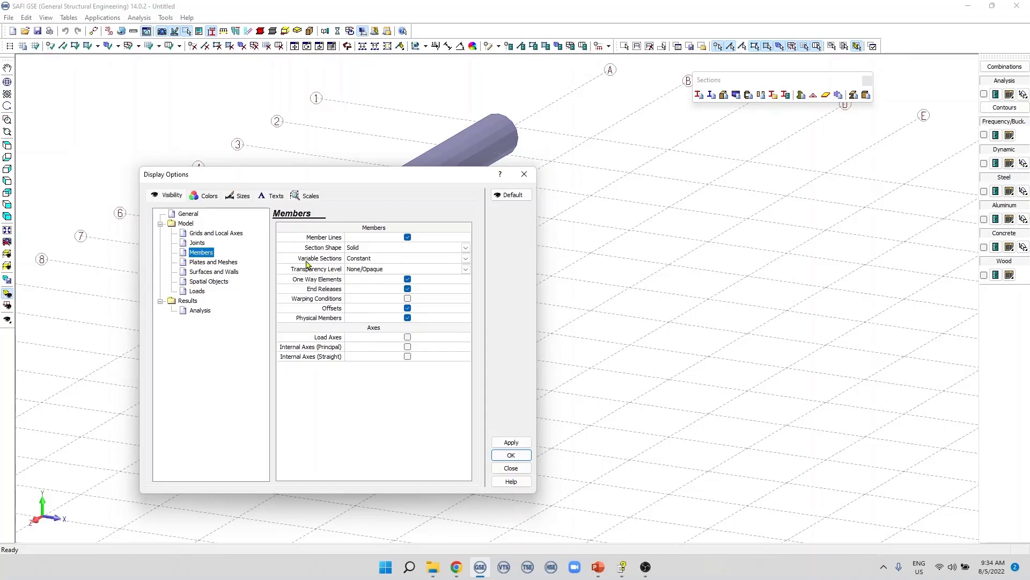
{"action": "left_click", "coordinate": [384, 260]}
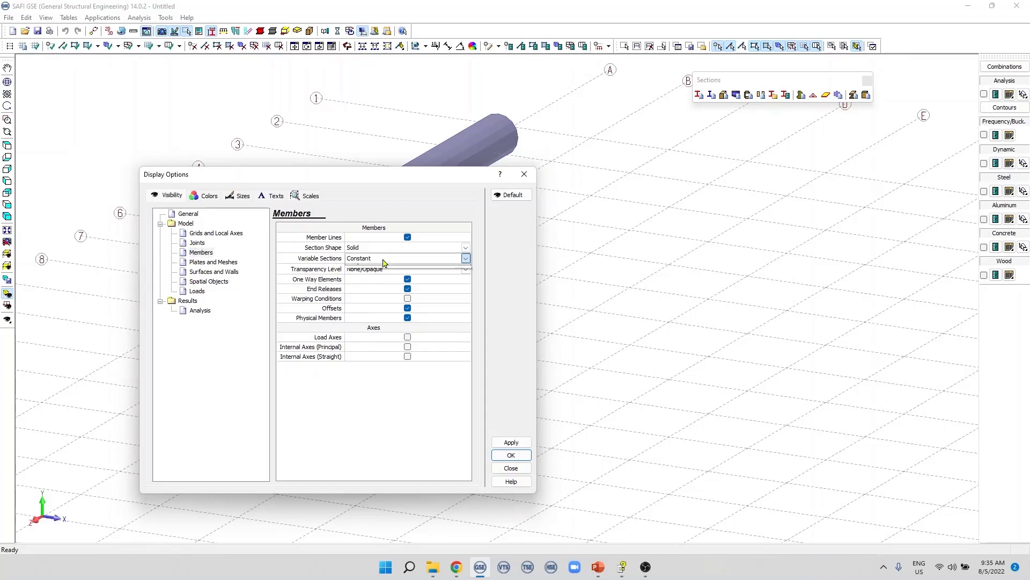
{"action": "left_click", "coordinate": [367, 276]}
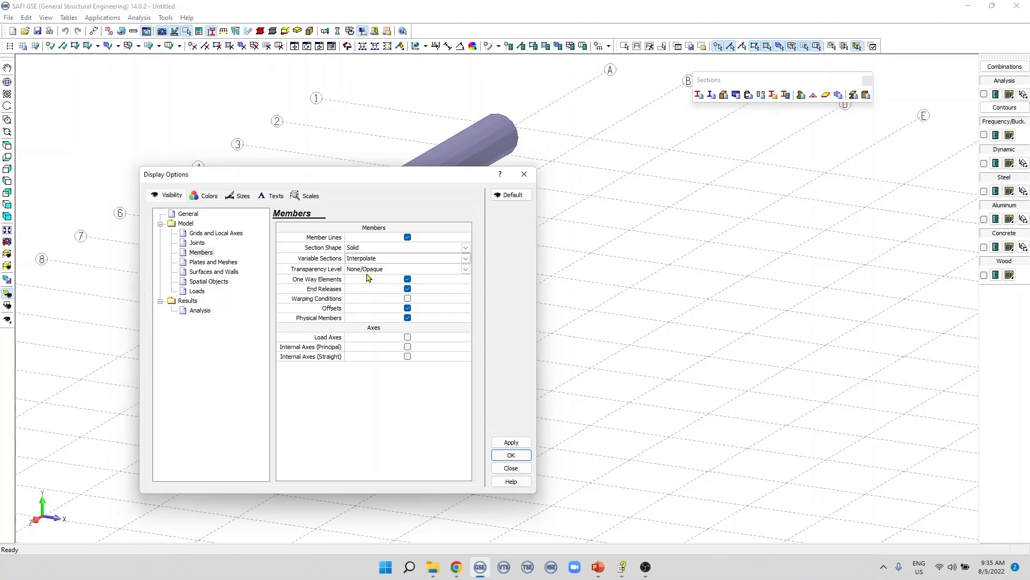
{"action": "left_click", "coordinate": [511, 455]}
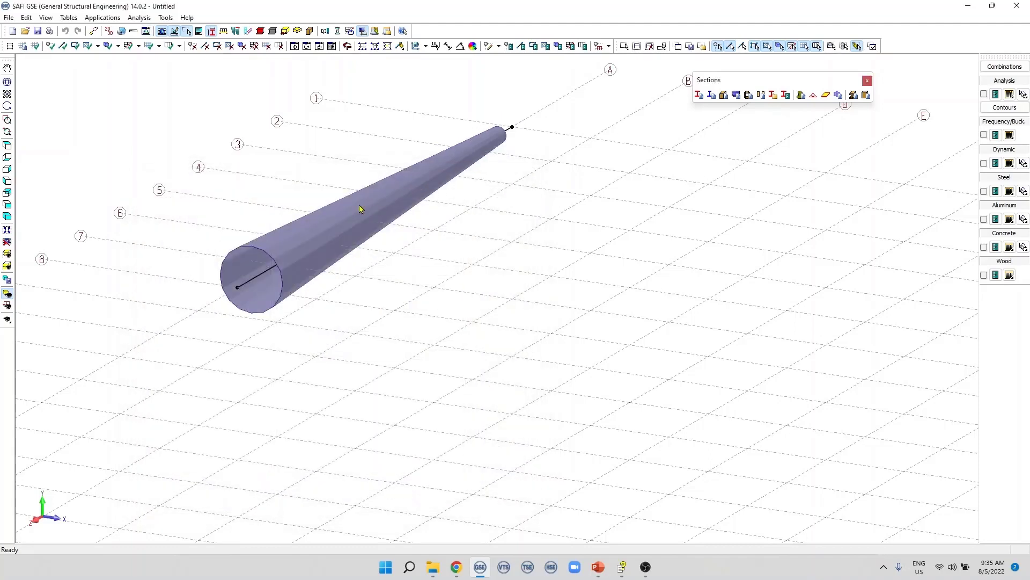
{"action": "middle_click_drag", "start_coordinate": [340, 230], "coordinate": [353, 252]}
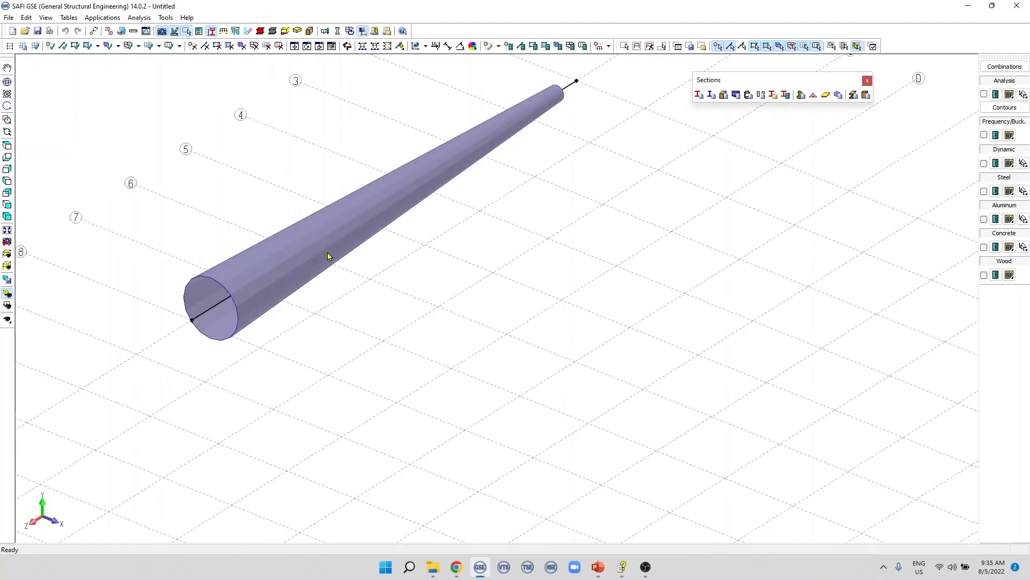
Close the Sections toolbar and open the Variable Inertia.str sample model without saving the current model.
{"action": "left_click", "coordinate": [867, 80]}
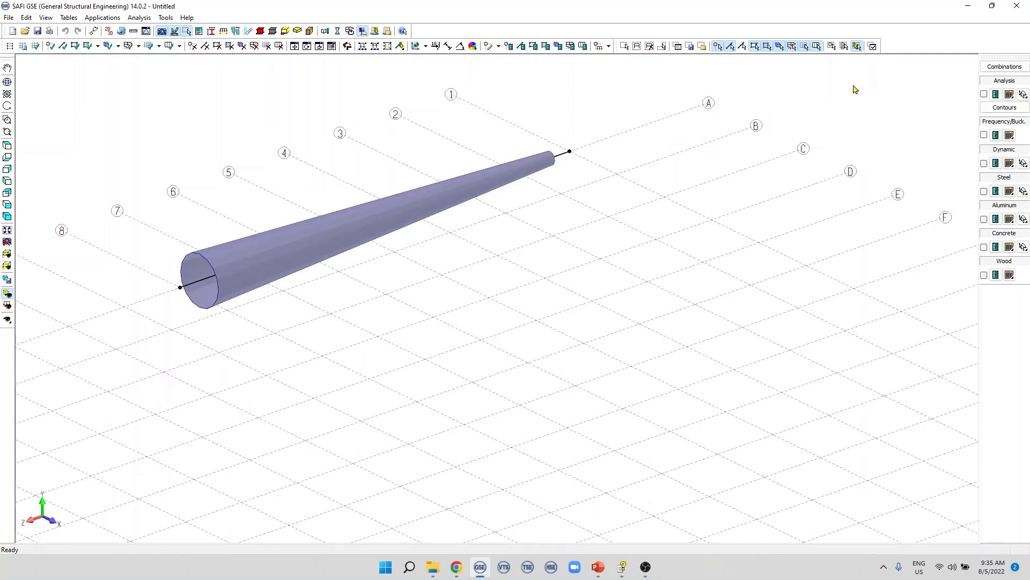
{"action": "left_click", "coordinate": [8, 18]}
{"action": "left_click", "coordinate": [32, 126]}
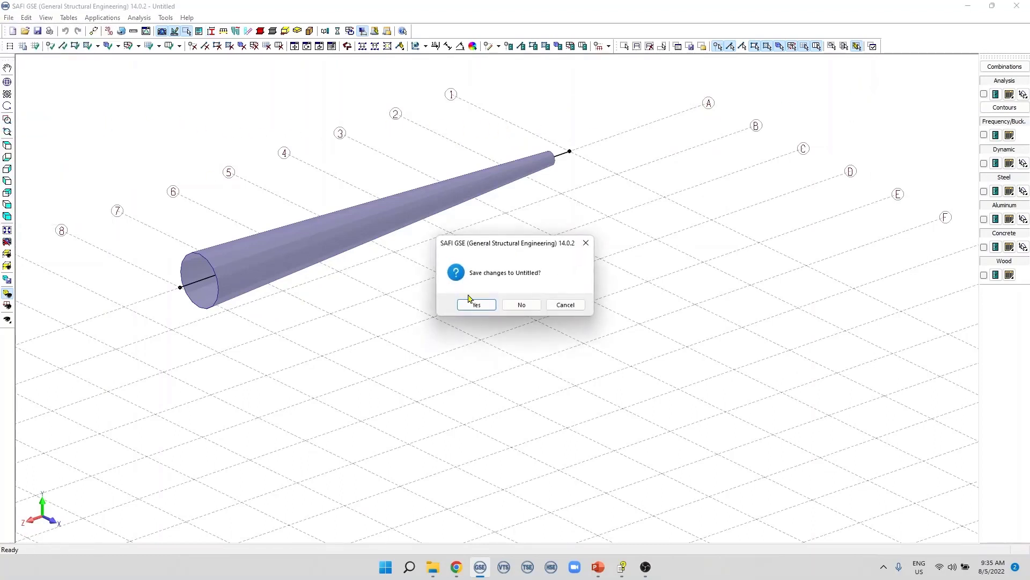
{"action": "left_click", "coordinate": [521, 304]}
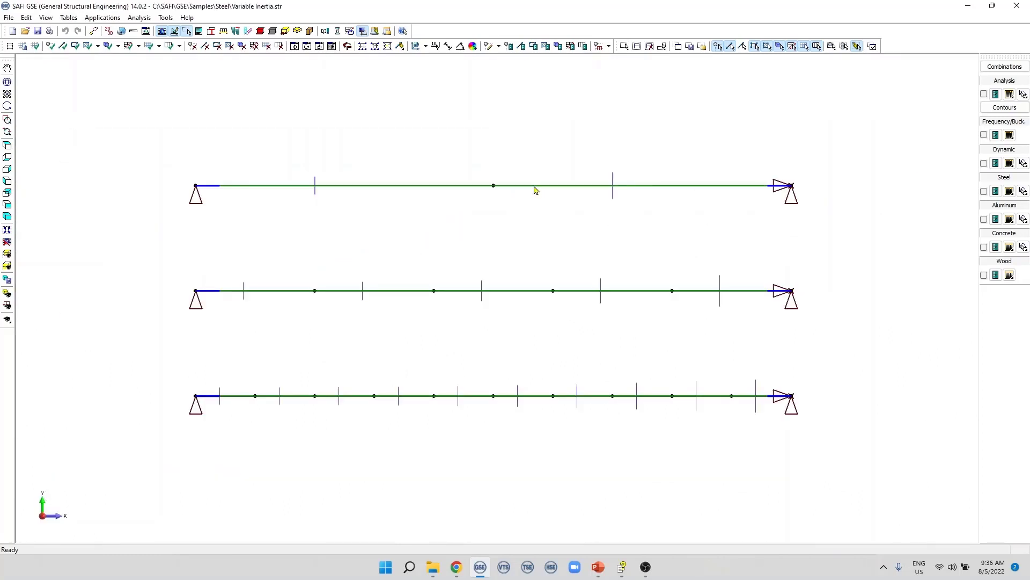
Examine the section shape and attributes of one member in each of the three beams.
{"action": "left_click_drag", "start_coordinate": [153, 128], "coordinate": [794, 495]}
{"action": "left_click_drag", "start_coordinate": [642, 453], "coordinate": [517, 429]}
{"action": "double_click", "coordinate": [418, 185]}
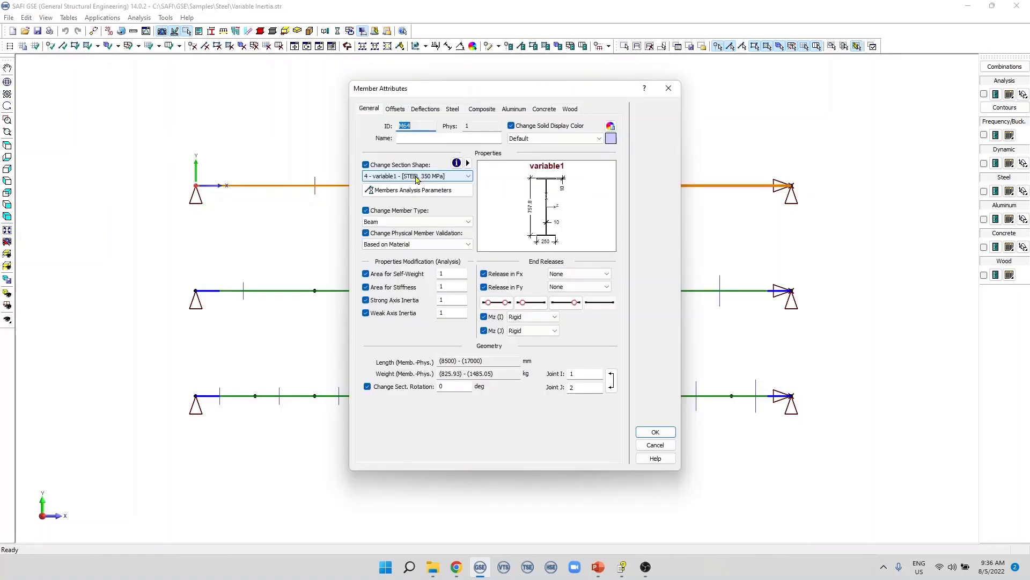
{"action": "key", "text": "Return"}
{"action": "double_click", "coordinate": [518, 290]}
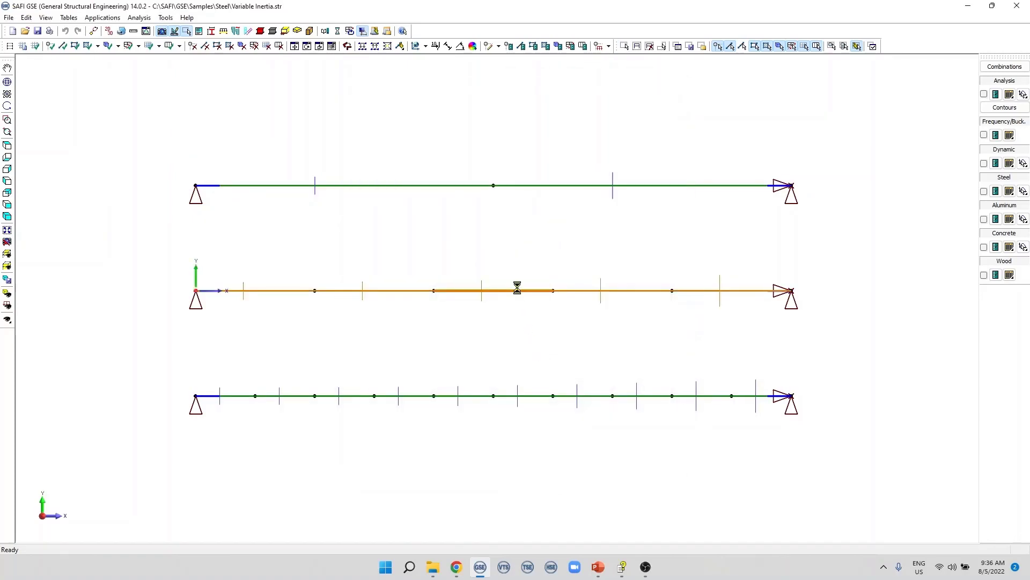
{"action": "left_click", "coordinate": [654, 445]}
{"action": "double_click", "coordinate": [532, 396]}
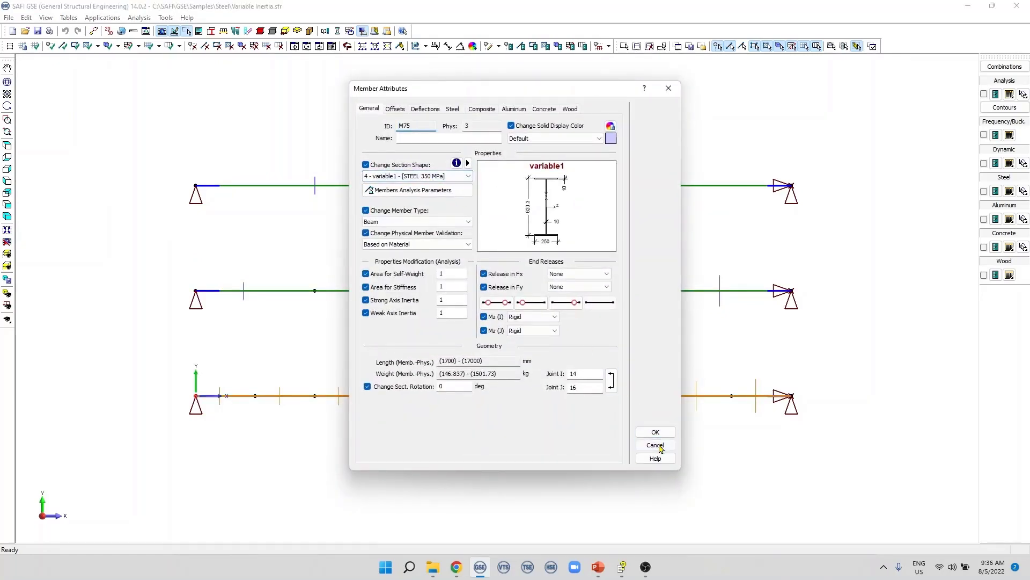
{"action": "left_click", "coordinate": [654, 431]}
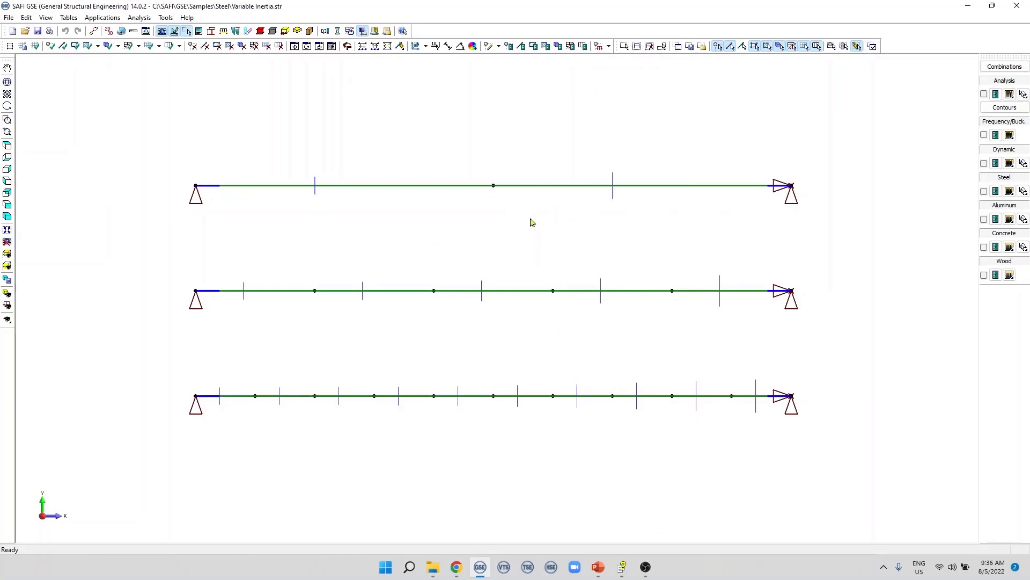
{"action": "left_click_drag", "start_coordinate": [525, 212], "coordinate": [464, 169]}
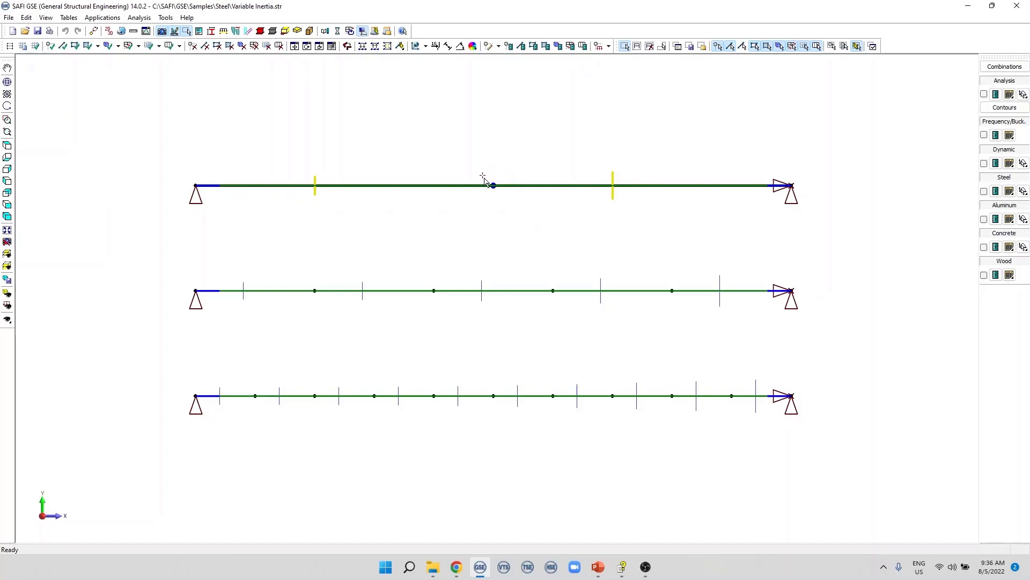
{"action": "left_click", "coordinate": [426, 249]}
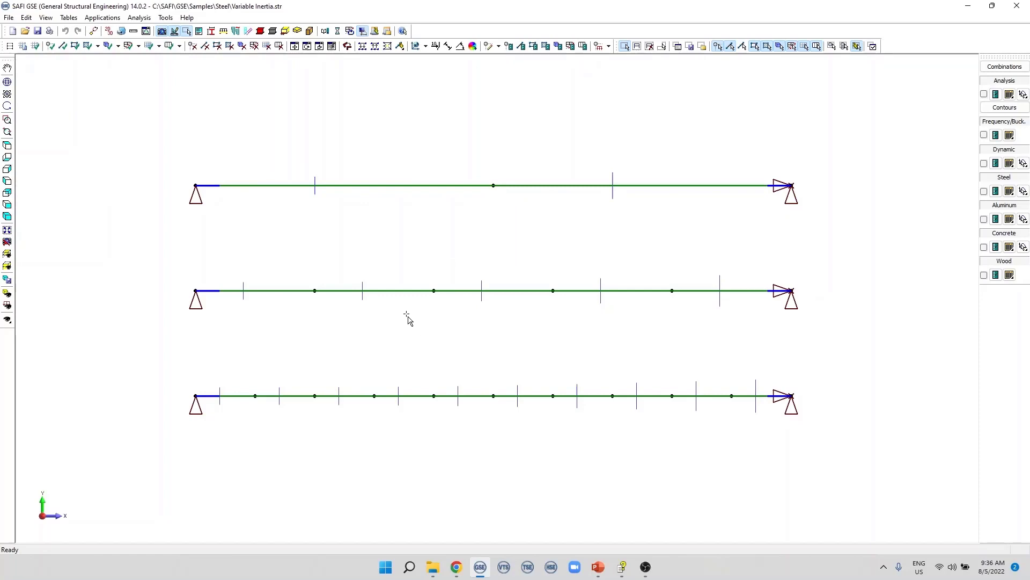
{"action": "left_click_drag", "start_coordinate": [279, 246], "coordinate": [316, 268]}
{"action": "left_click_drag", "start_coordinate": [752, 436], "coordinate": [271, 336]}
{"action": "left_click_drag", "start_coordinate": [292, 237], "coordinate": [243, 225]}
Run the static linear analysis with steel verification to CSA S16-01.
{"action": "left_click", "coordinate": [348, 46]}
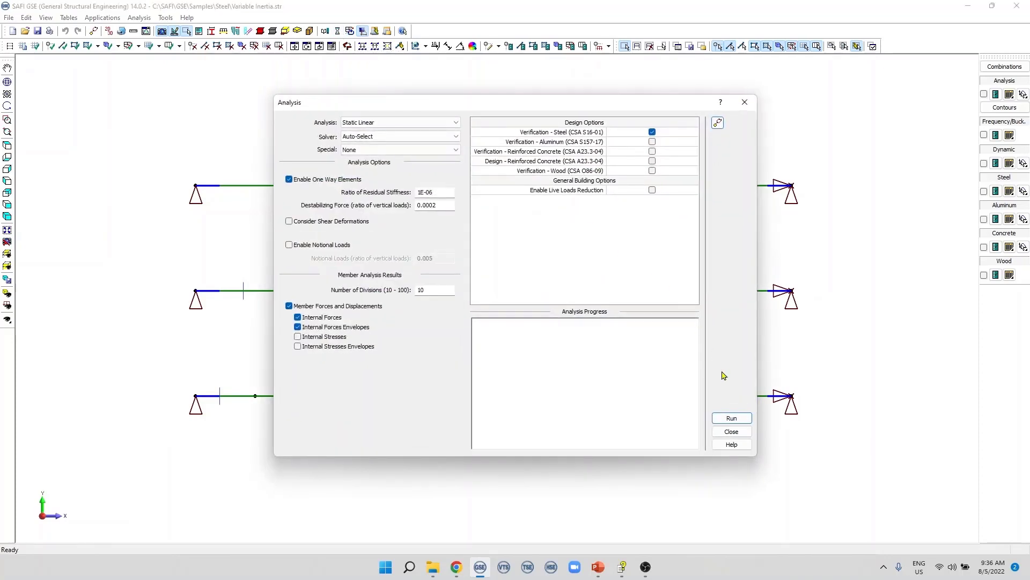
{"action": "left_click", "coordinate": [732, 418]}
{"action": "left_click", "coordinate": [534, 304]}
{"action": "left_click", "coordinate": [732, 432]}
Display the Mz bending moment diagrams and compare the end moments at the fixed supports of the three beams.
{"action": "left_click", "coordinate": [996, 95]}
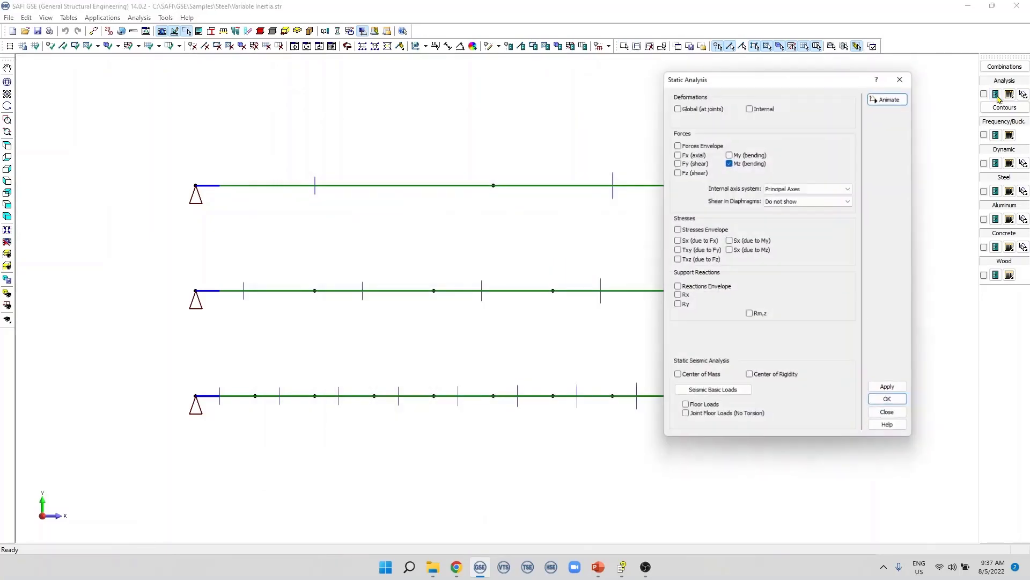
{"action": "left_click", "coordinate": [884, 396]}
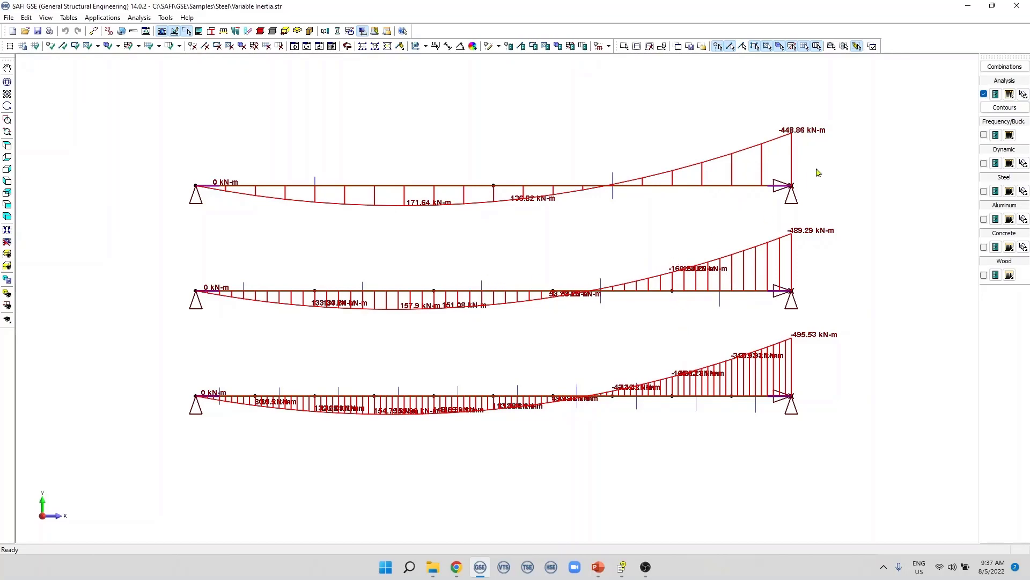
{"action": "scroll", "coordinate": [824, 160], "scroll_direction": "up", "scroll_amount": 3}
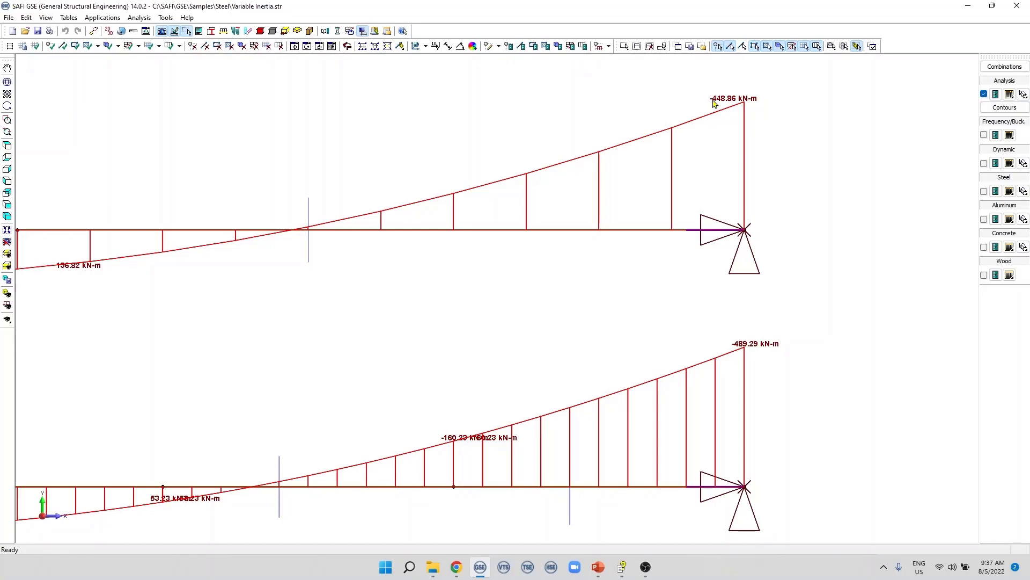
{"action": "scroll", "coordinate": [714, 102], "scroll_direction": "down", "scroll_amount": 3}
{"action": "scroll", "coordinate": [733, 167], "scroll_direction": "up", "scroll_amount": 2}
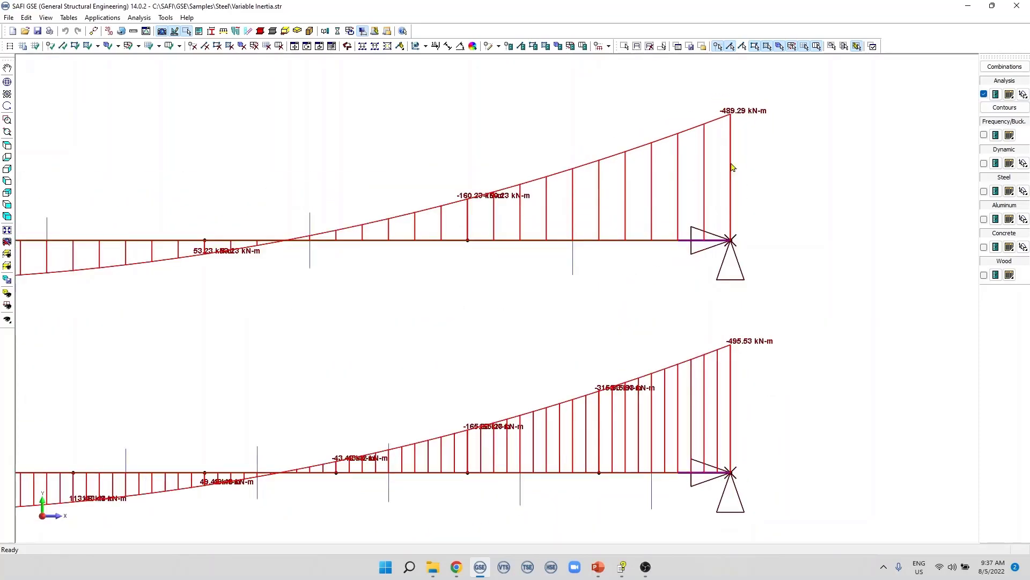
{"action": "scroll", "coordinate": [863, 307], "scroll_direction": "down", "scroll_amount": 3}
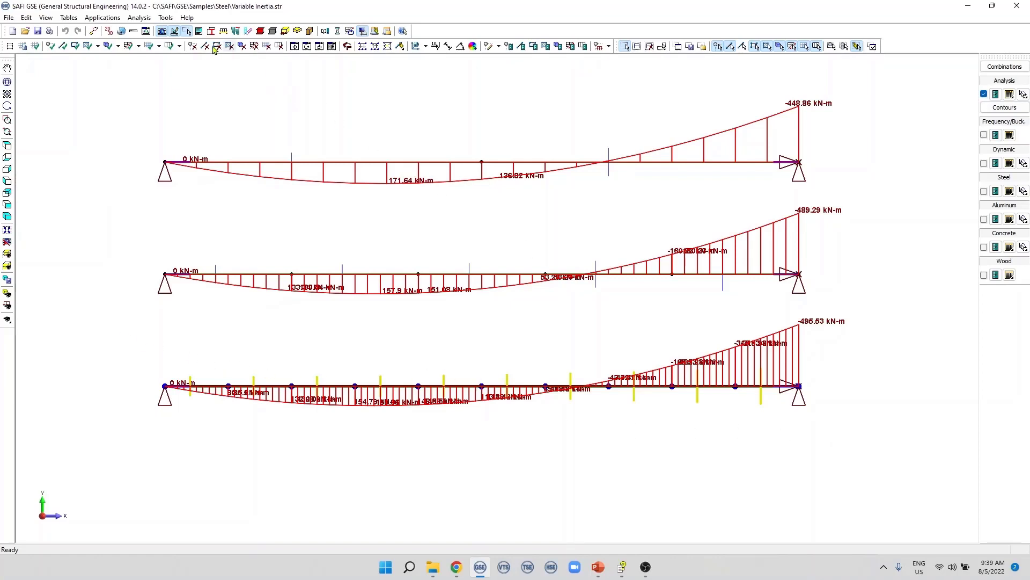
Copy the lowest beam once with its loads and attributes, using a displacement of Δx 0 and Δy -3000 mm.
{"action": "left_click", "coordinate": [297, 48]}
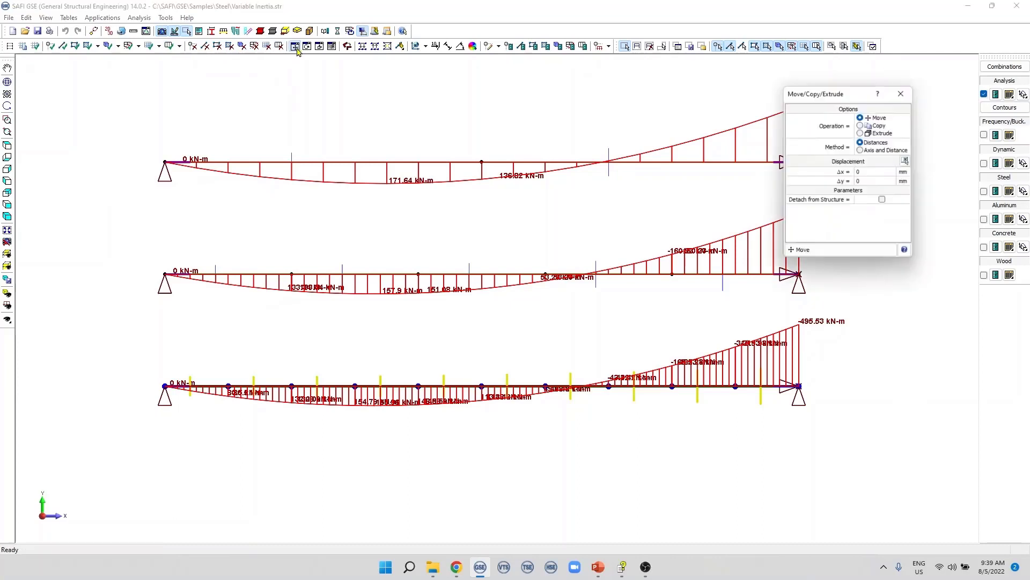
{"action": "left_click", "coordinate": [869, 125]}
{"action": "left_click", "coordinate": [908, 161]}
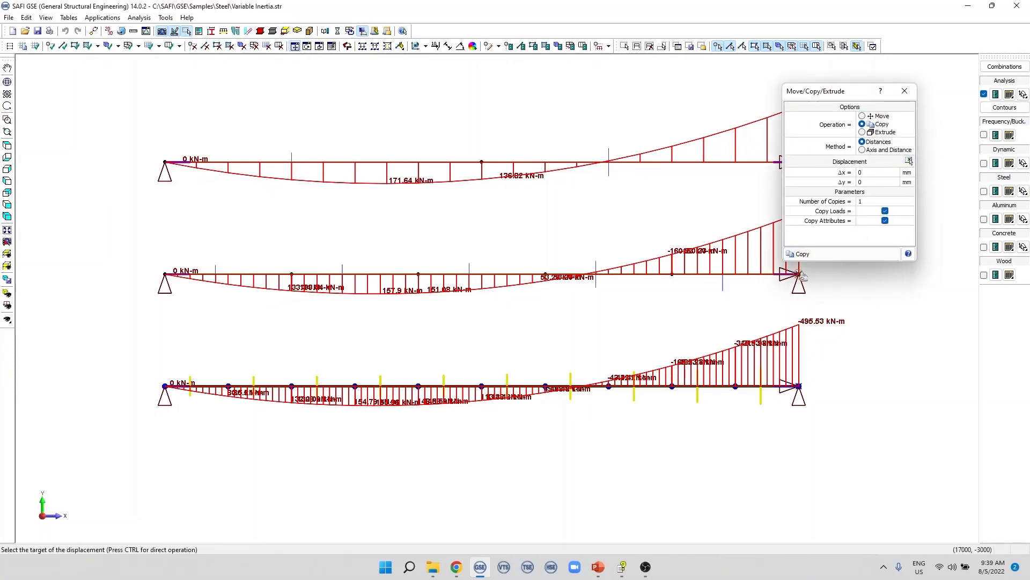
{"action": "left_click", "coordinate": [795, 395]}
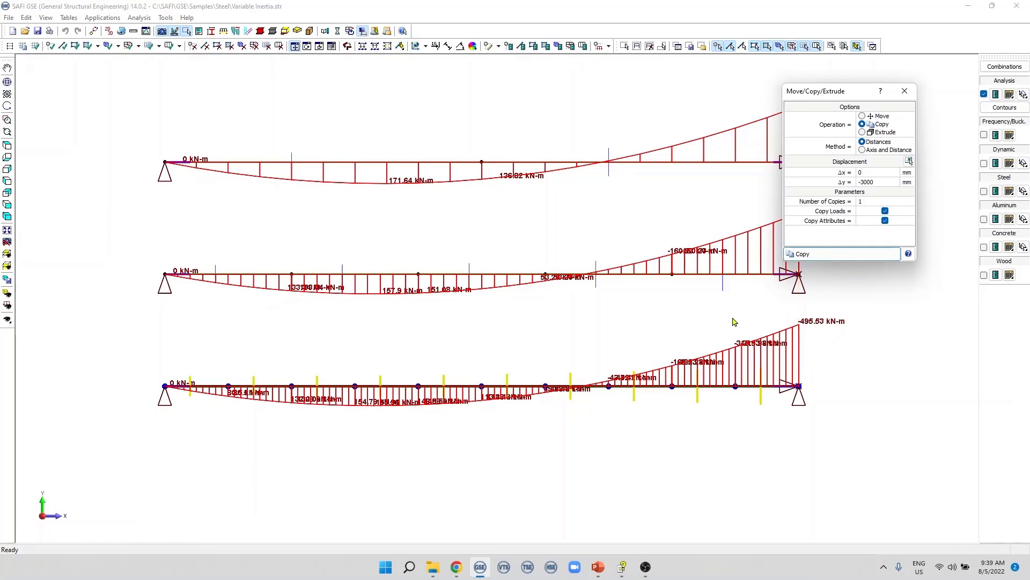
{"action": "left_click", "coordinate": [840, 255]}
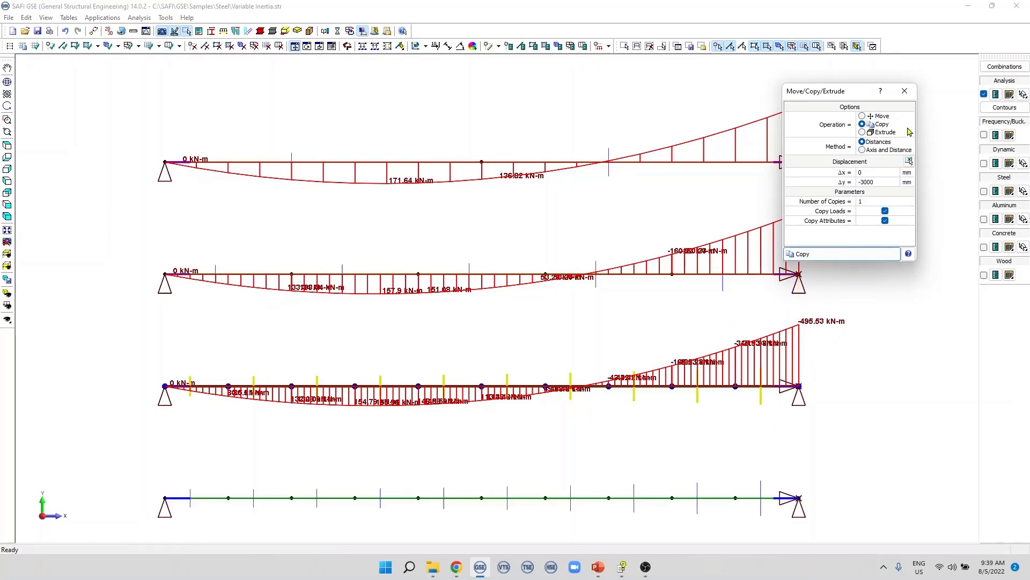
{"action": "left_click", "coordinate": [905, 91]}
Subdivide each member of the copied beam into 2 equal-length divisions, keeping the physical members.
{"action": "scroll", "coordinate": [612, 259], "scroll_direction": "up", "scroll_amount": 4}
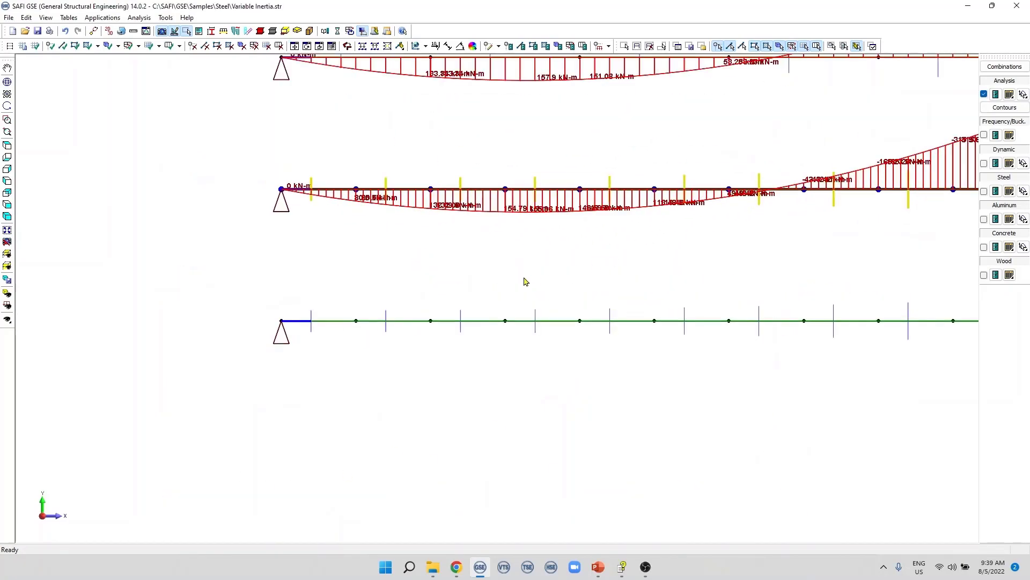
{"action": "left_click_drag", "start_coordinate": [224, 287], "coordinate": [835, 372]}
{"action": "scroll", "coordinate": [666, 363], "scroll_direction": "down", "scroll_amount": 3}
{"action": "left_click_drag", "start_coordinate": [406, 320], "coordinate": [908, 368]}
{"action": "left_click", "coordinate": [363, 46]}
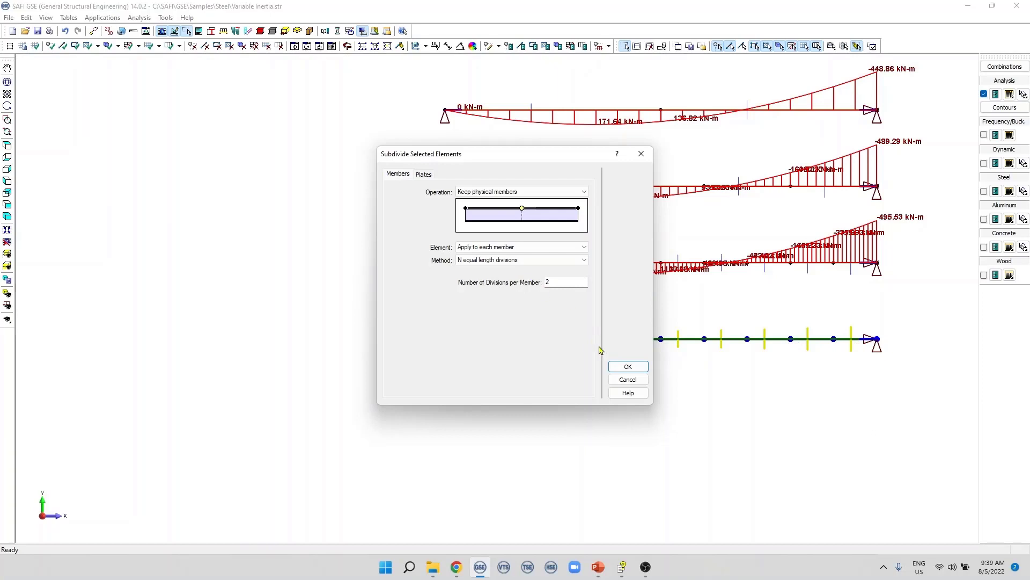
{"action": "left_click", "coordinate": [627, 367]}
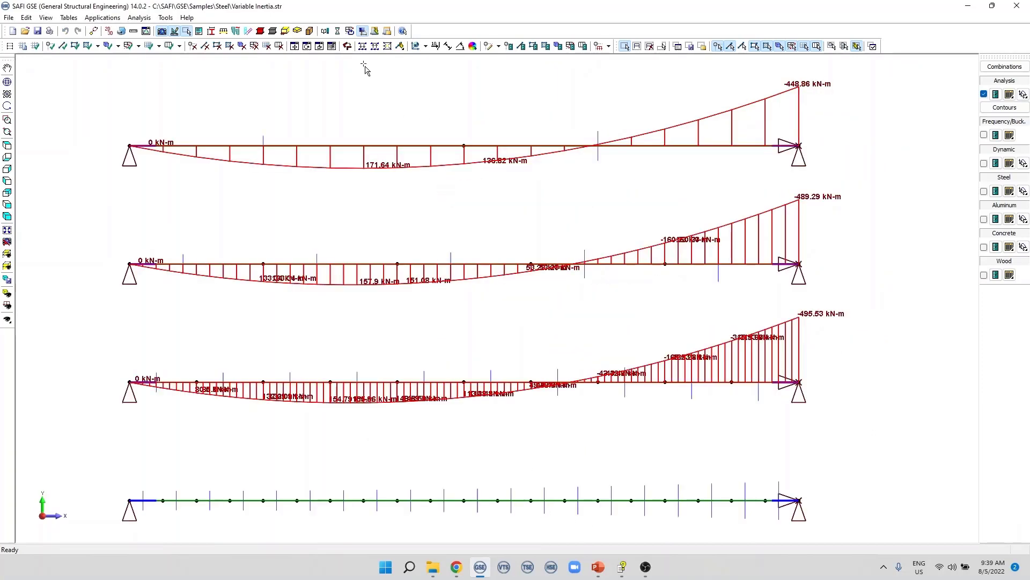
Open the analysis settings for the model with the newly subdivided fourth beam.
{"action": "left_click", "coordinate": [337, 33]}
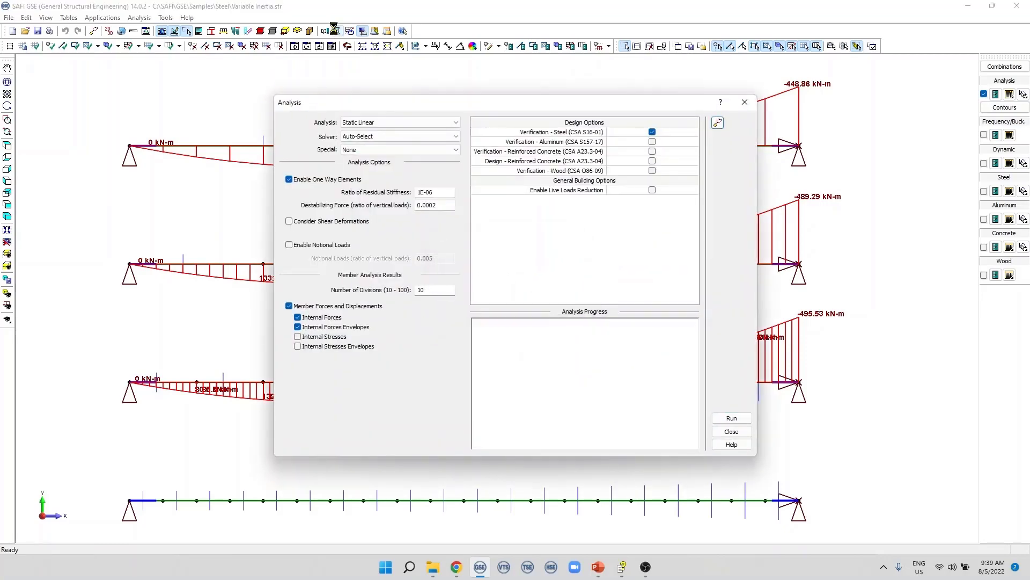